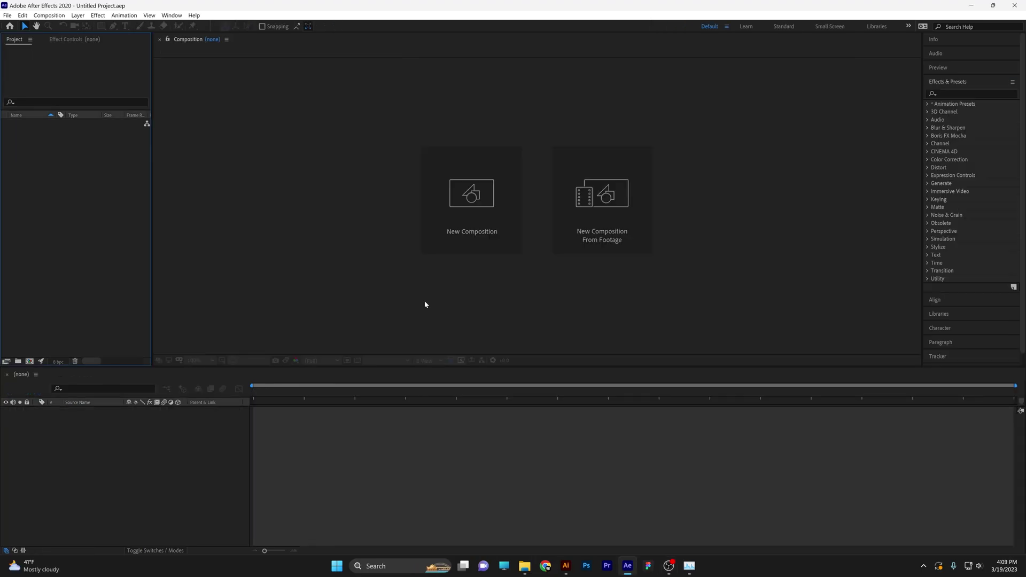
- Create a new 1080 × 1080 px composition named TXT
click(471, 218)
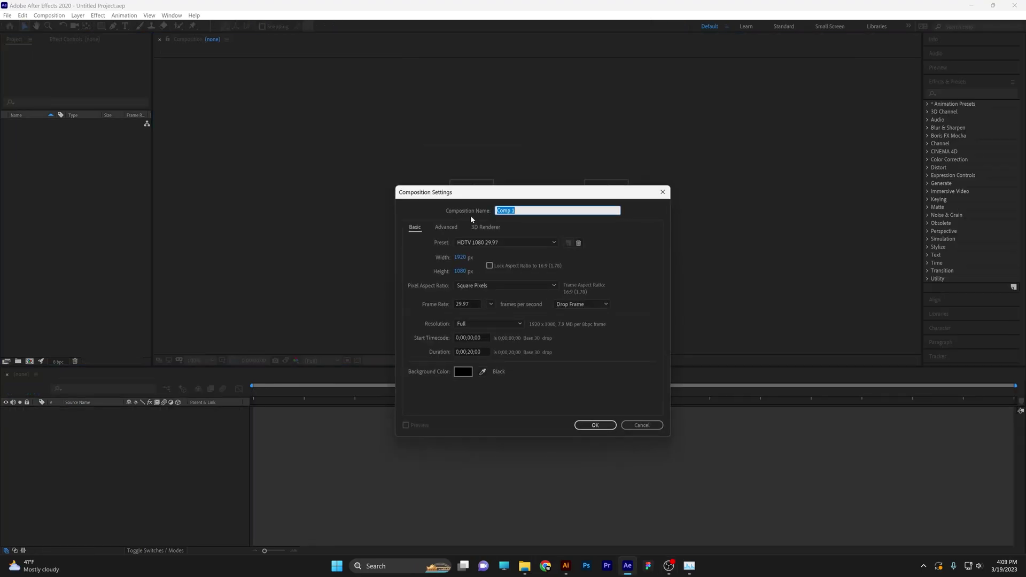
text(TXT)
click(468, 259)
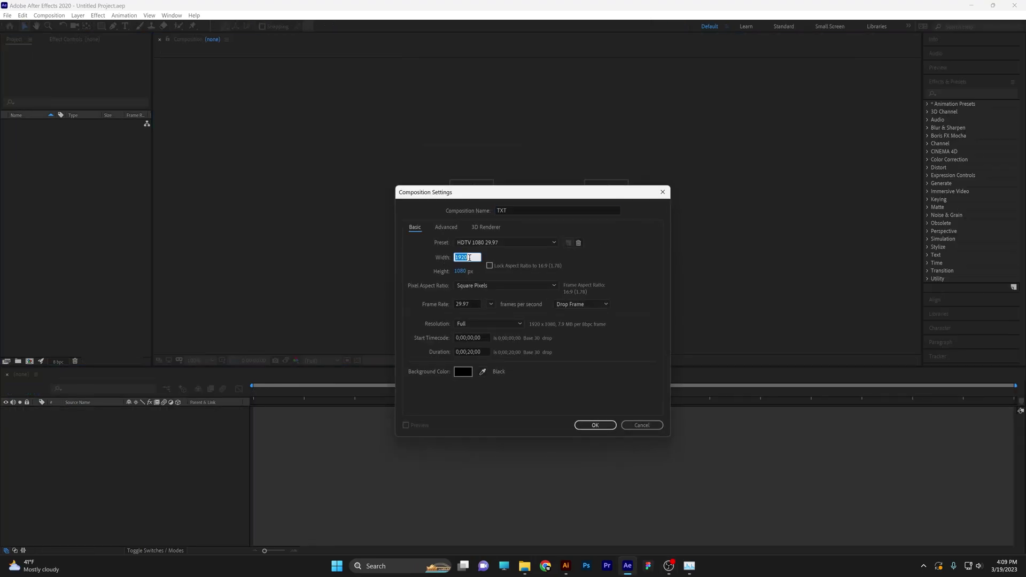
text(1080)
key(Tab)
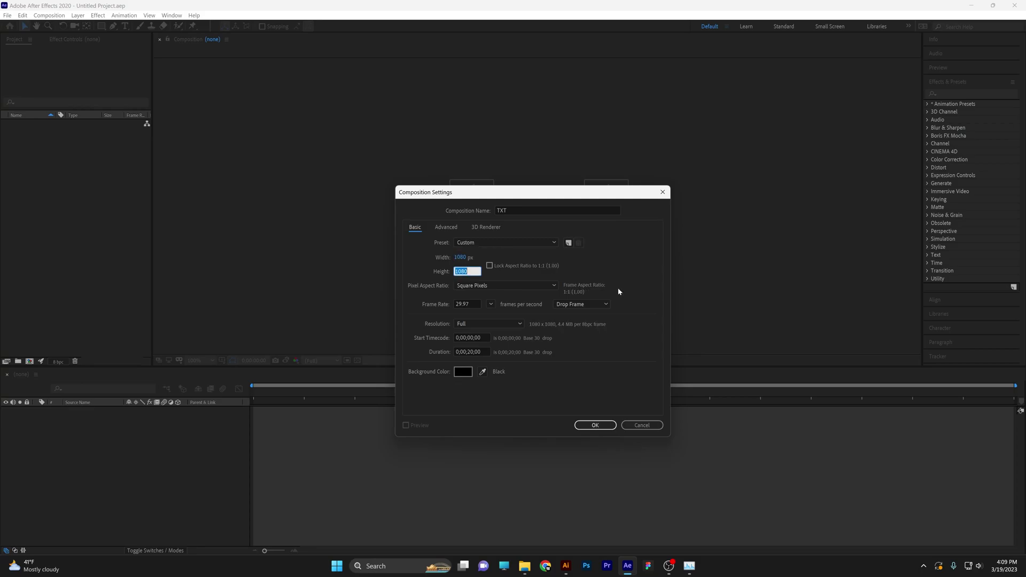
text(1080)
key(Return)
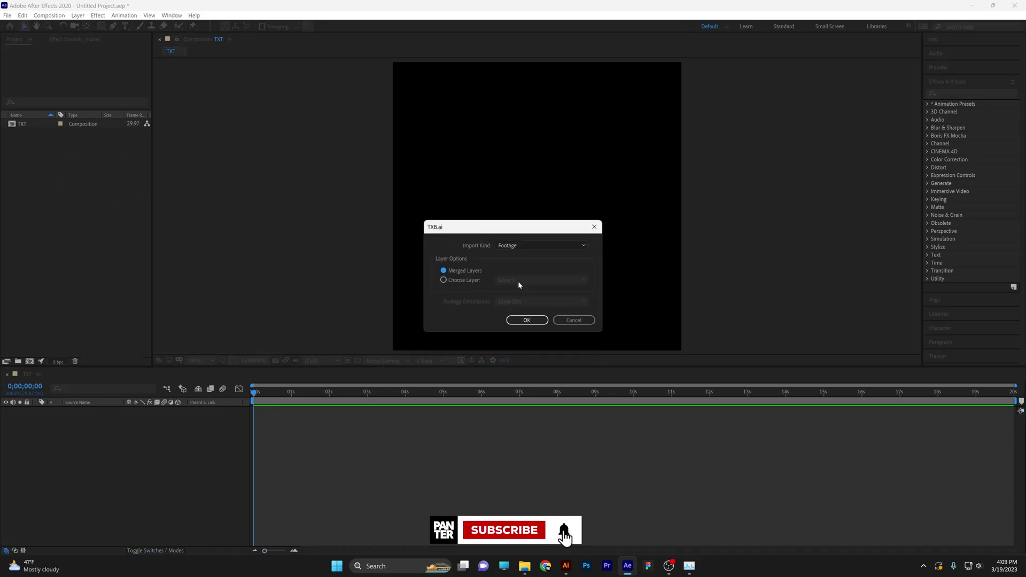
- Import TXB.ai as merged footage and place it in the TXT composition
click(526, 320)
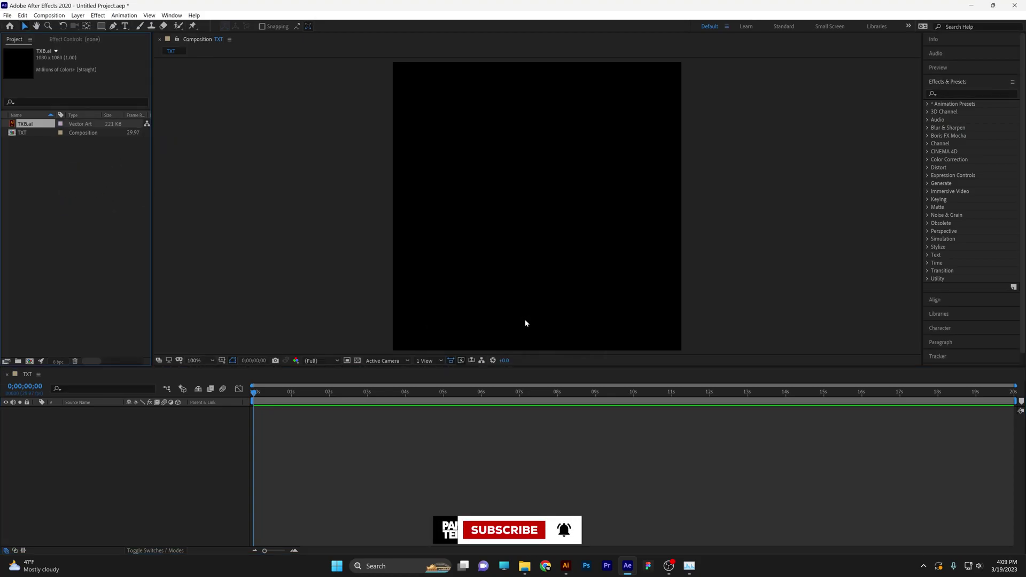
click(125, 26)
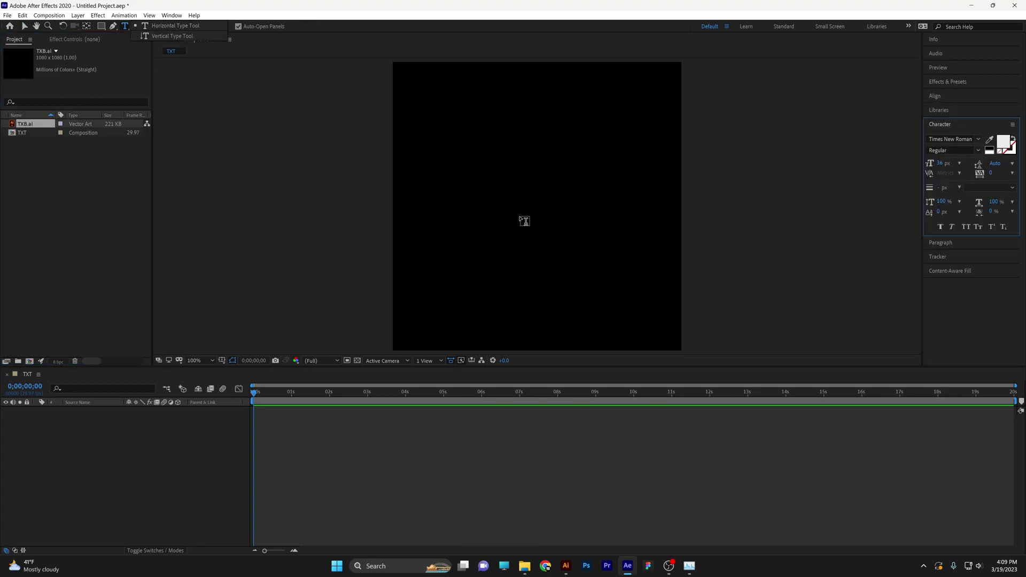
key(v)
drag(27, 127, 133, 497)
- Create shapes from the TXB.ai vector layer, then delete the original TXB.ai layer
right_click(95, 410)
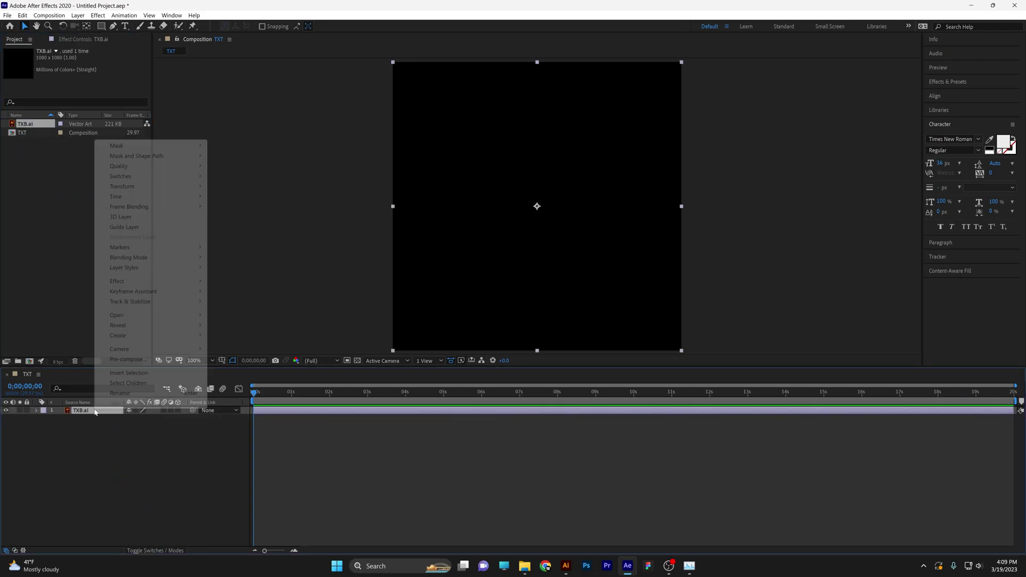
mouse_move(149, 338)
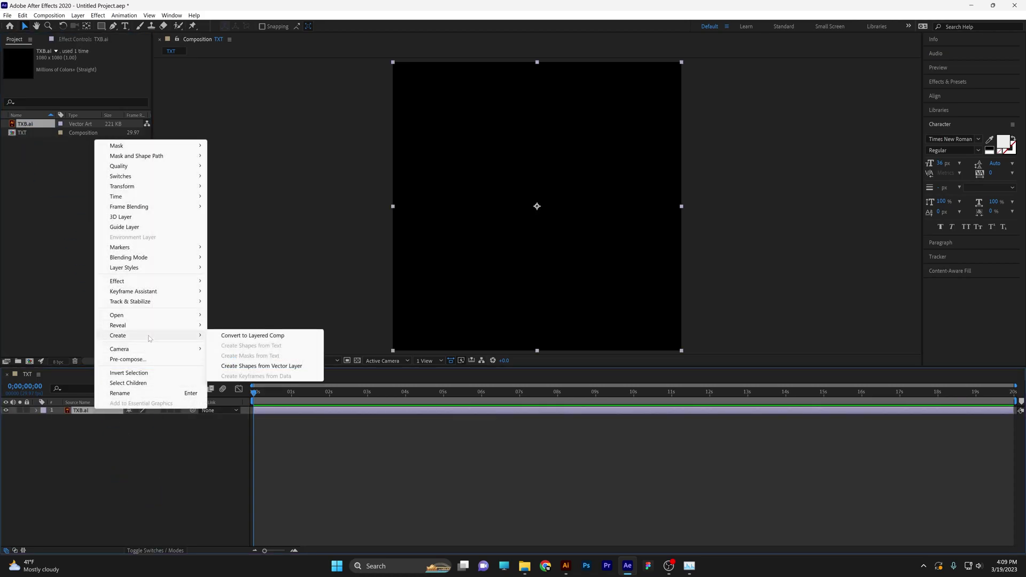
click(291, 368)
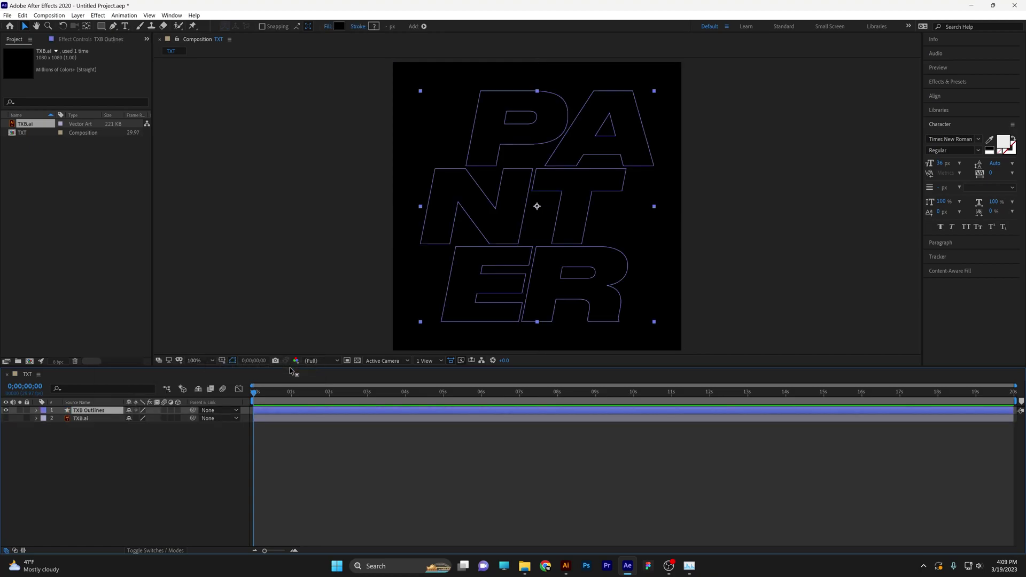
click(100, 418)
key(Delete)
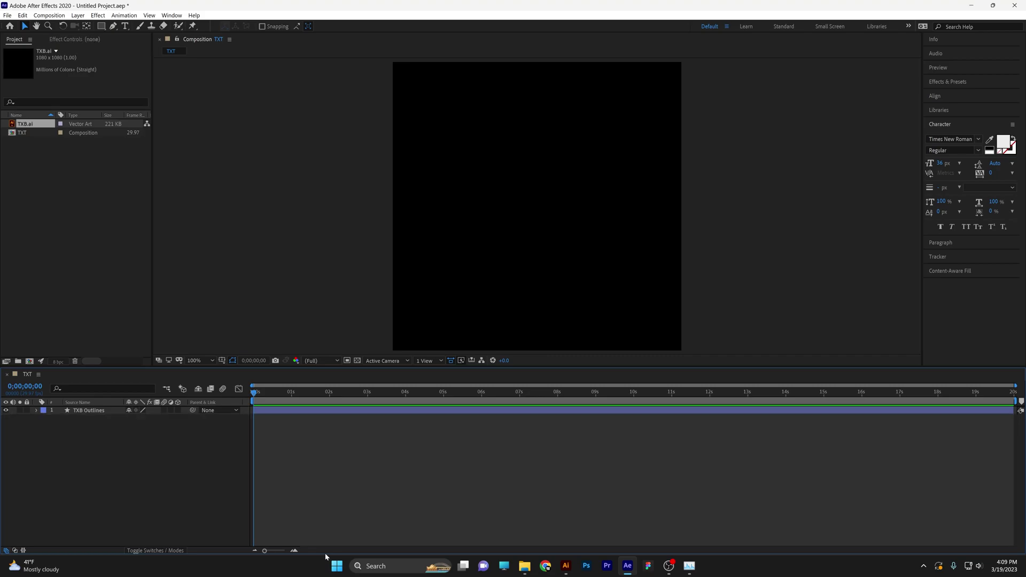
- Show the transparency grid and give the TXB Outlines letters a white fill
click(358, 361)
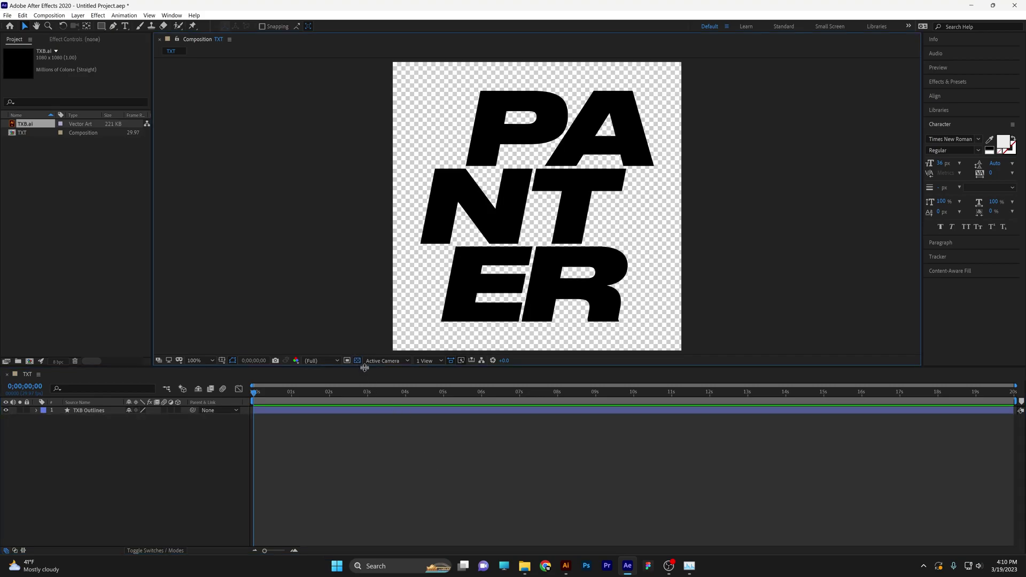
click(108, 412)
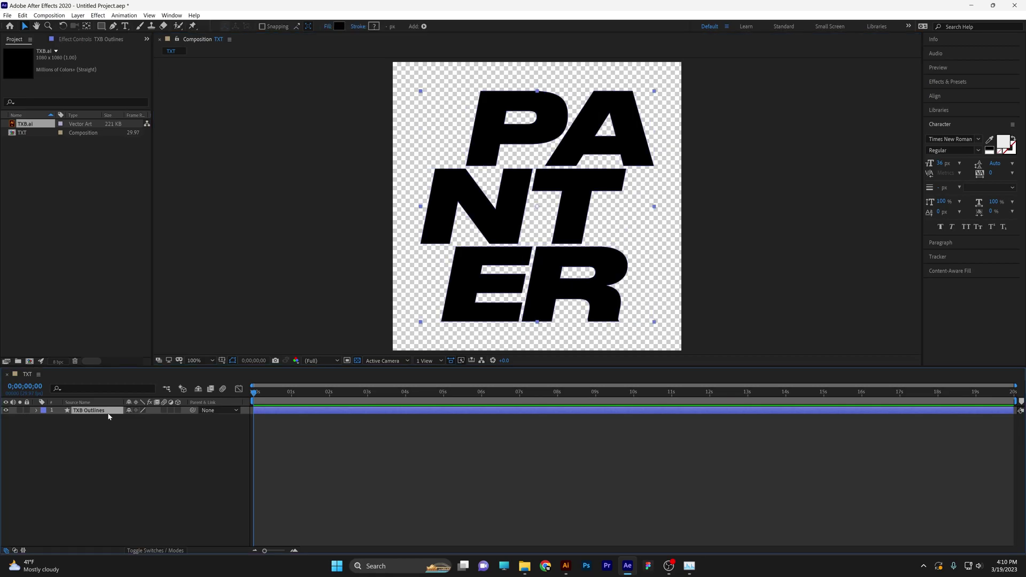
click(340, 26)
click(224, 224)
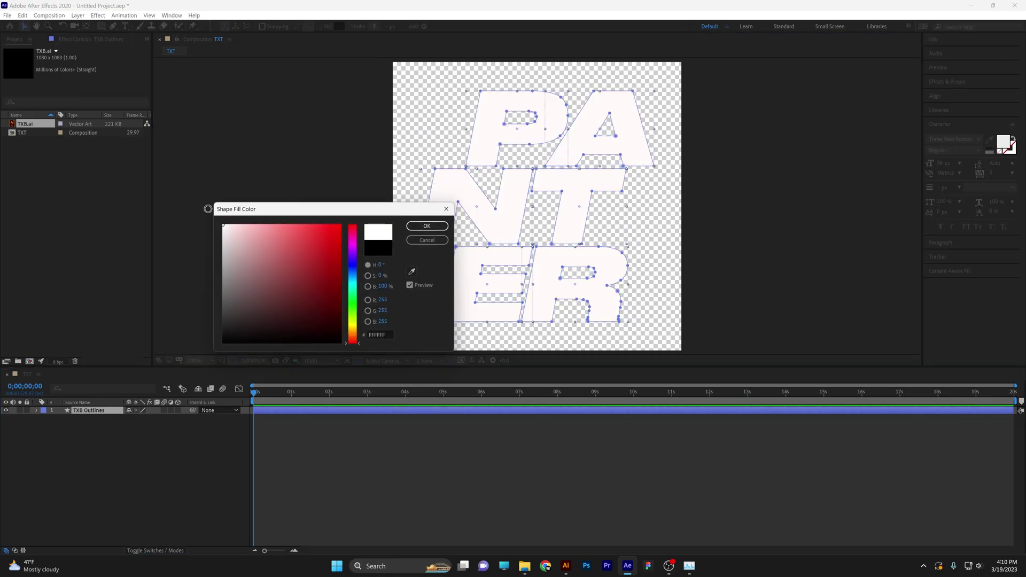
click(428, 226)
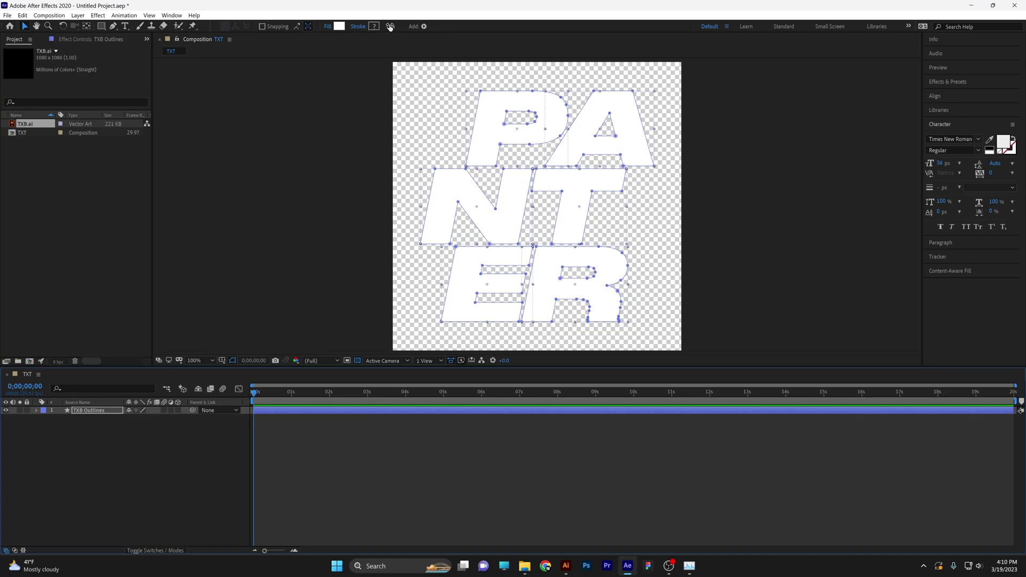
- Add a black stroke to the letters with an 8 px width
click(35, 411)
click(183, 419)
click(142, 267)
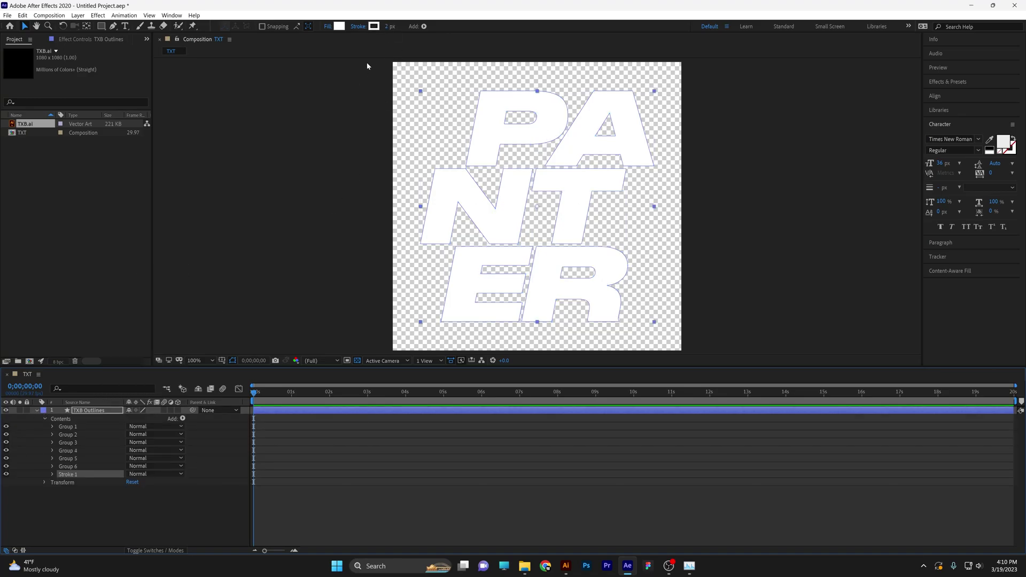
click(374, 26)
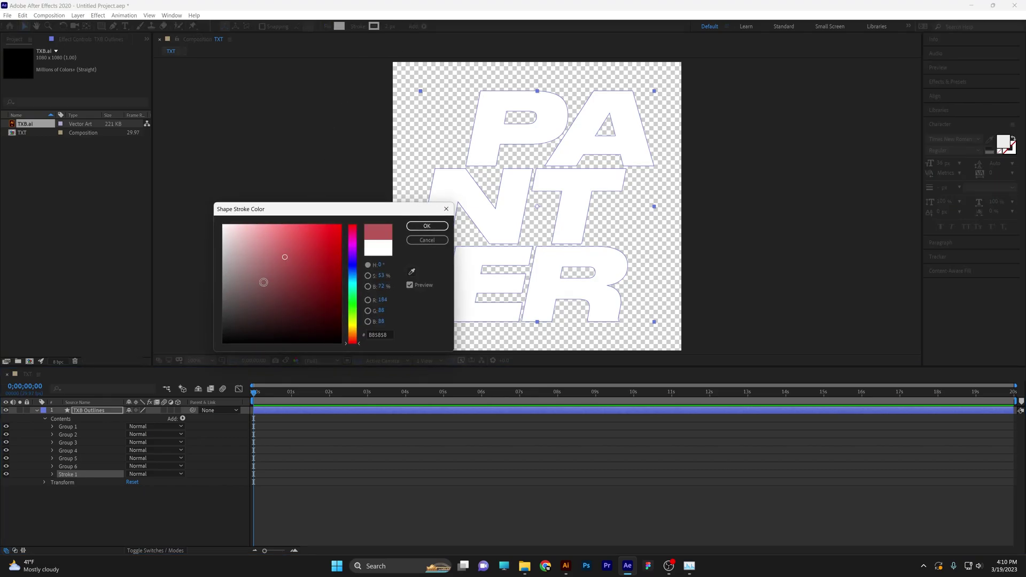
click(427, 226)
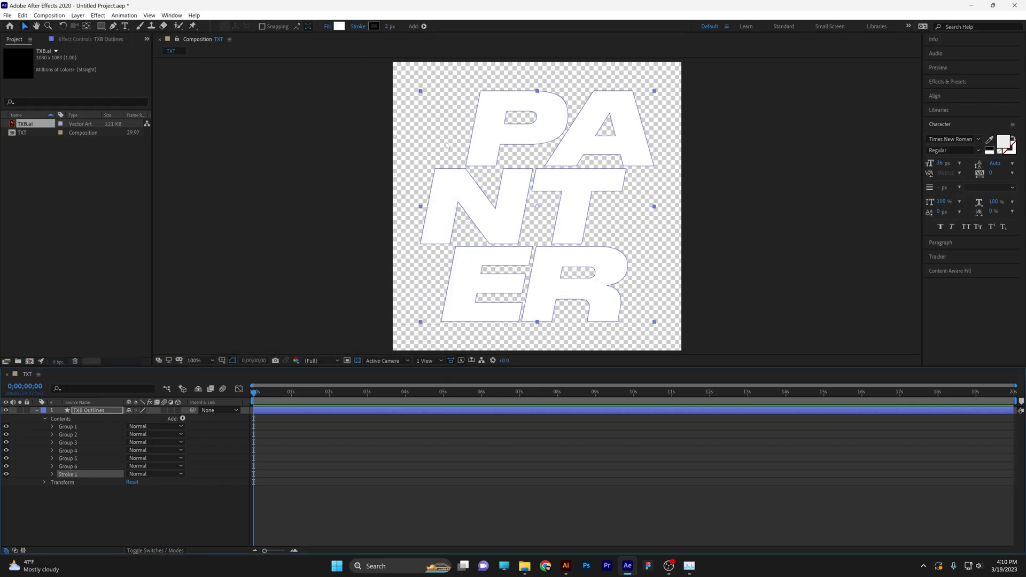
click(386, 28)
text(8)
key(Return)
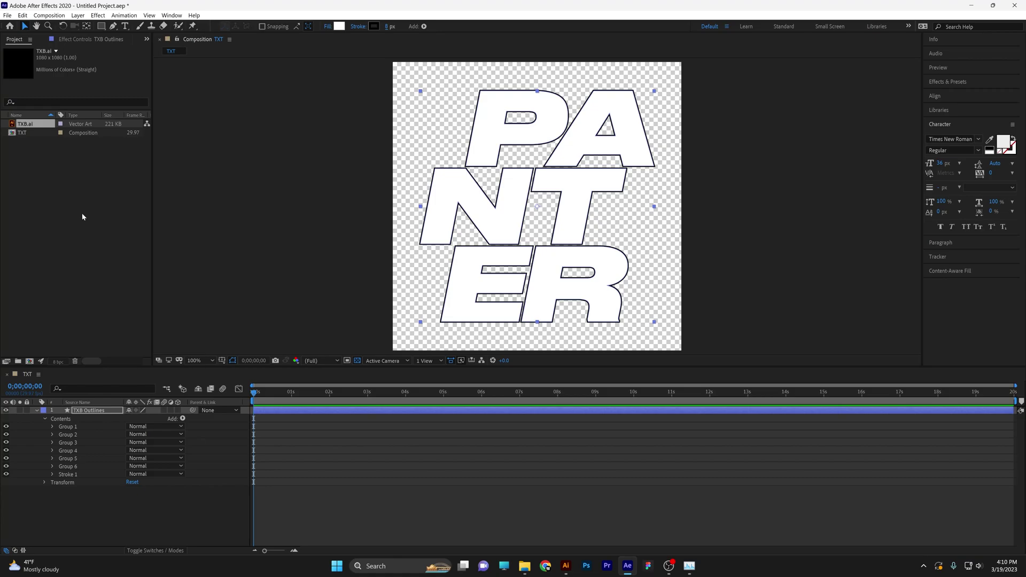
- Make a 1920 × 1080 composition named Animation and drop the TXT composition into its timeline
right_click(84, 213)
click(128, 220)
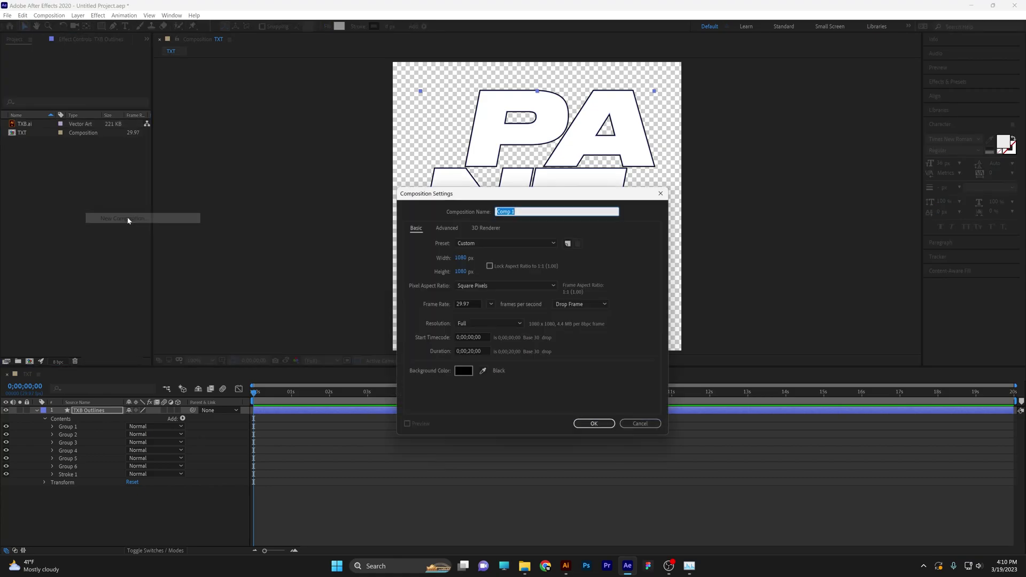
text(Animation)
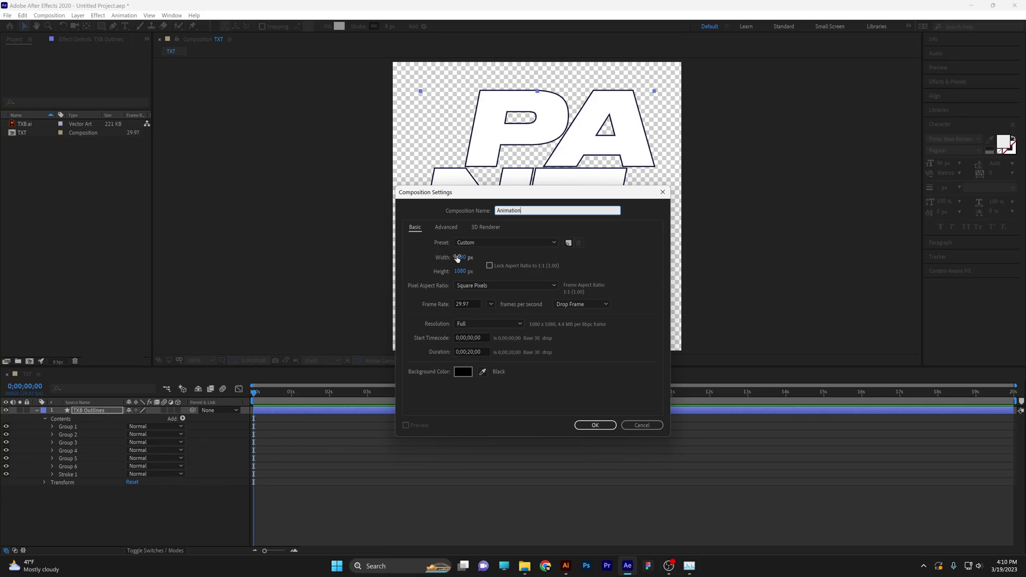
click(457, 259)
text(1)
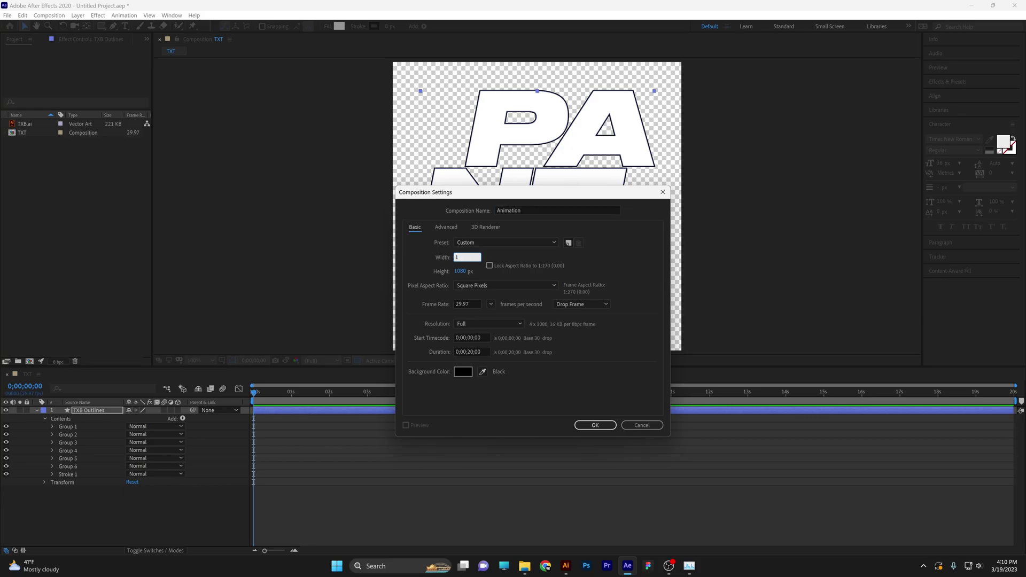
text(920)
click(464, 272)
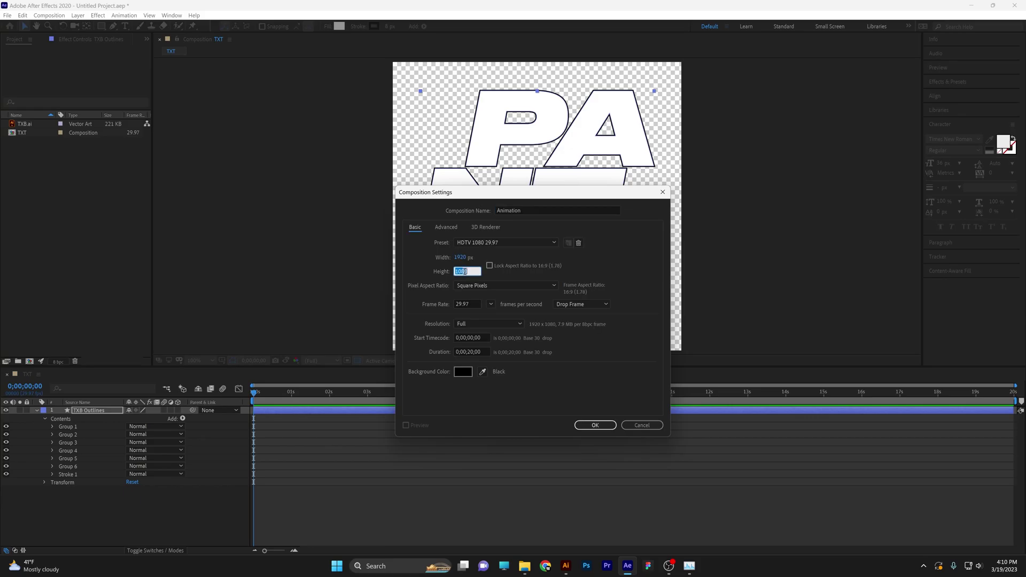
click(595, 425)
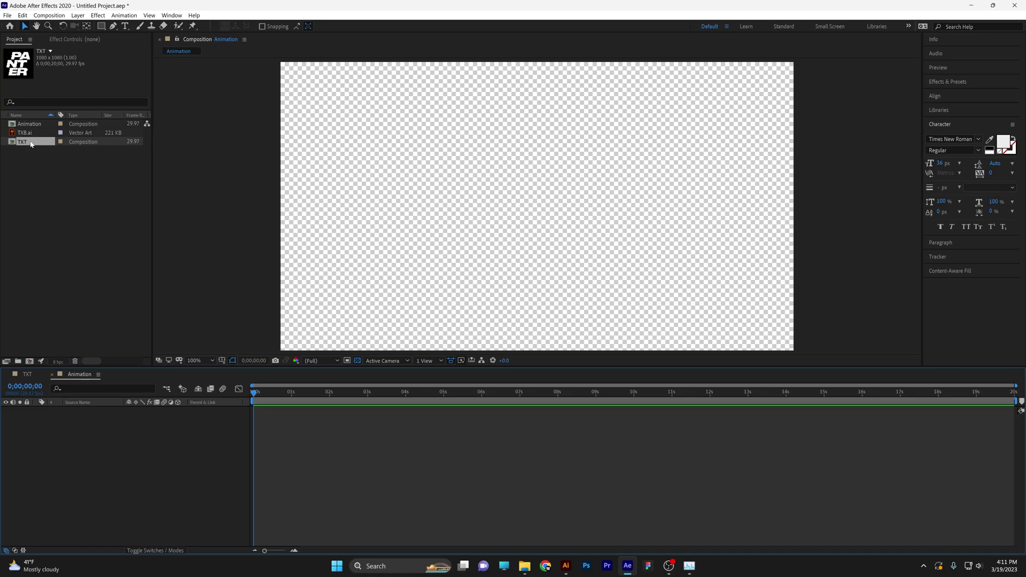
drag(31, 143, 130, 489)
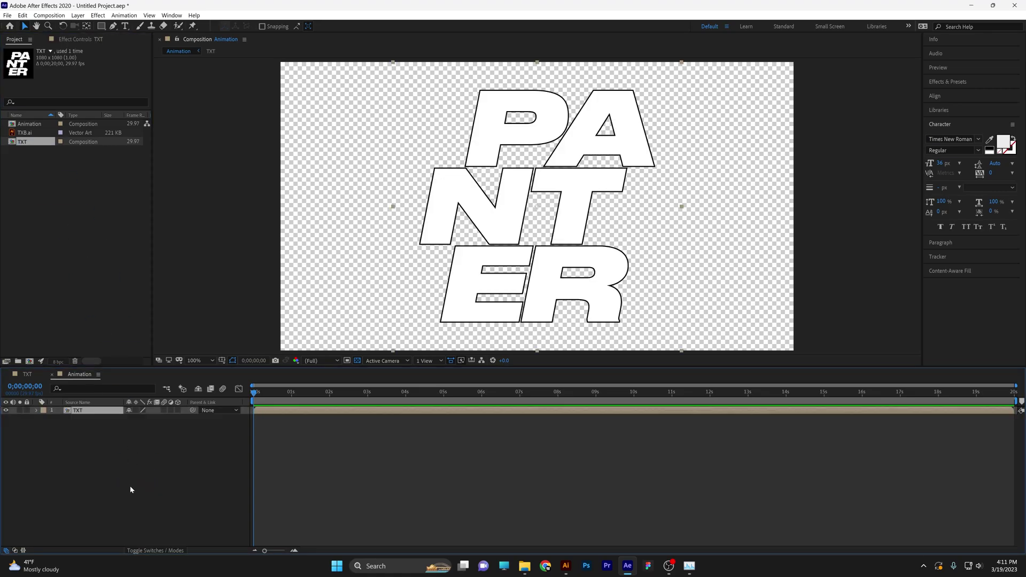
- Restore the black background, scale PANTER to 66% and move it down and right
click(357, 362)
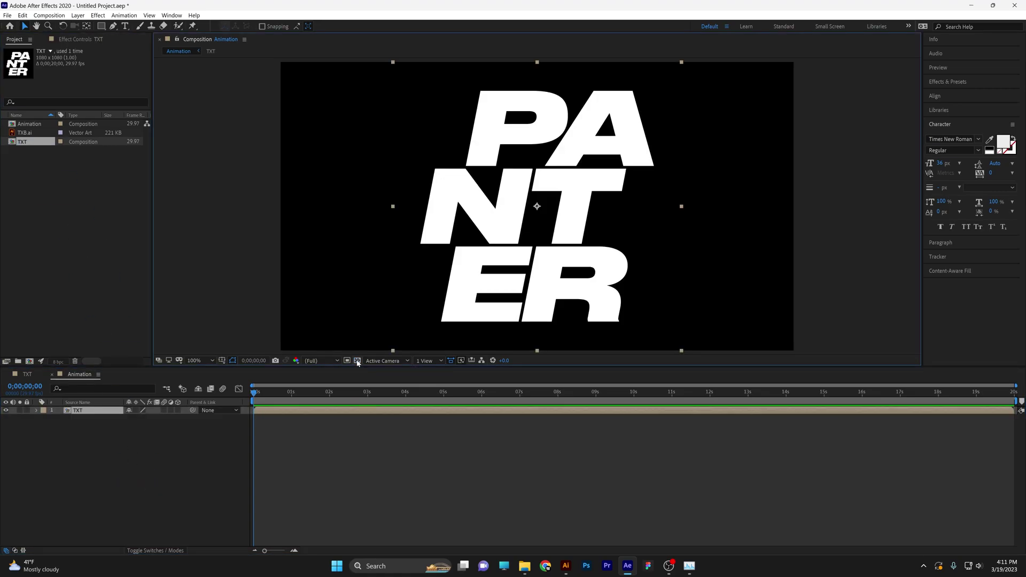
key(s)
drag(140, 418, 126, 422)
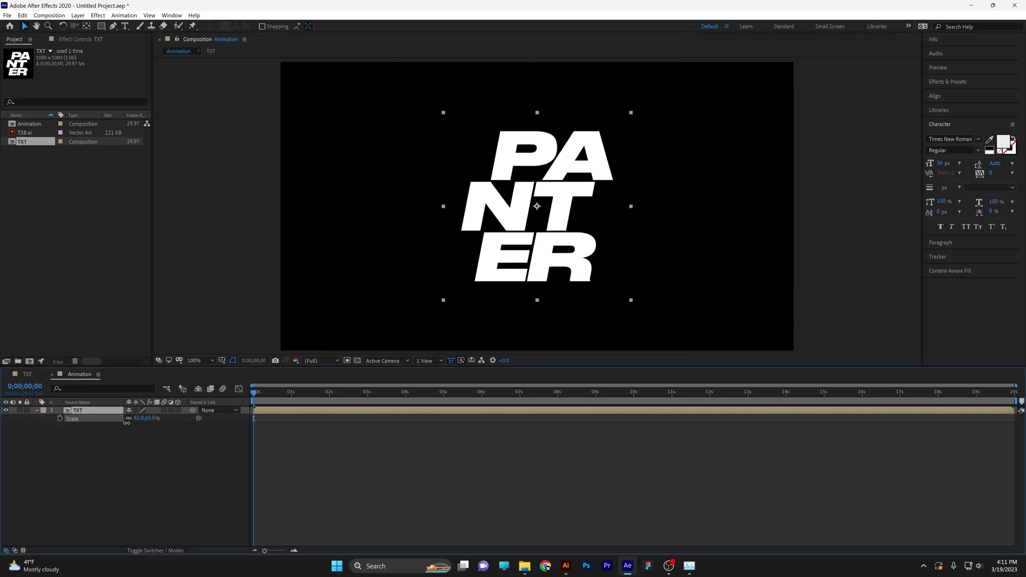
drag(573, 278, 625, 335)
- Keyframe Position at 0, raise PANTER at frame 29, and repeat the start position at 1;29
key(p)
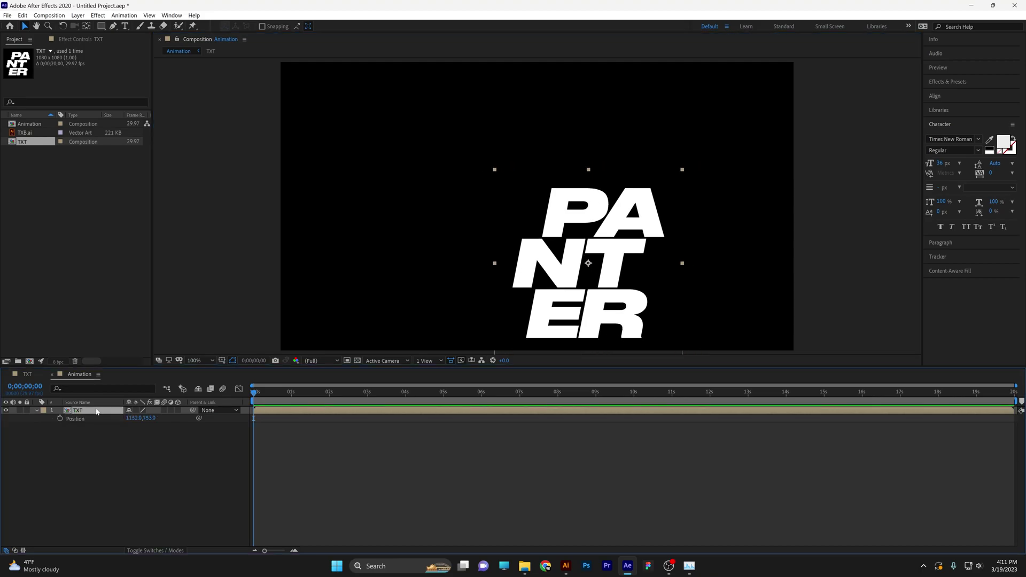
click(60, 418)
drag(256, 395, 290, 395)
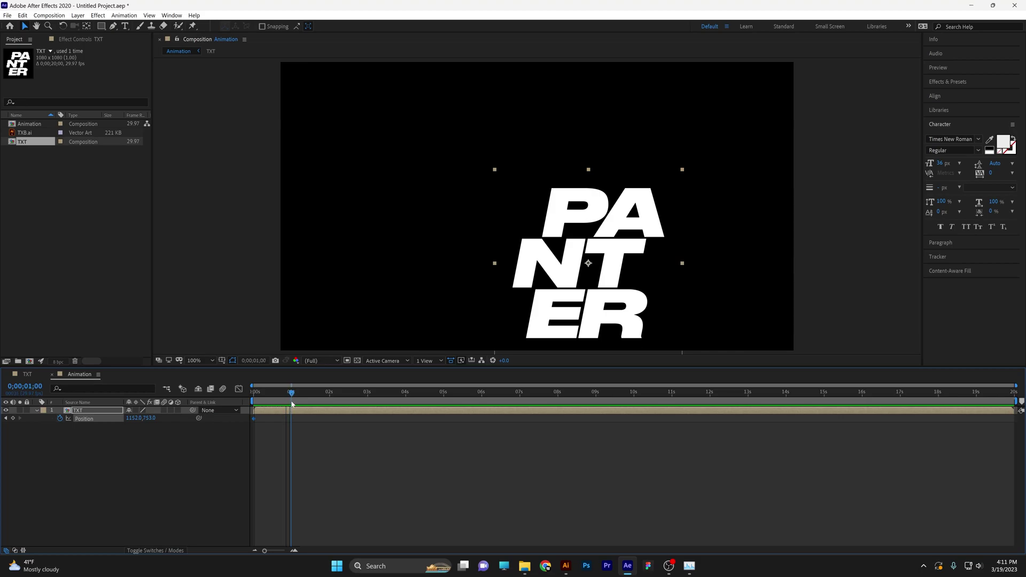
drag(617, 317, 619, 222)
click(262, 426)
key(space)
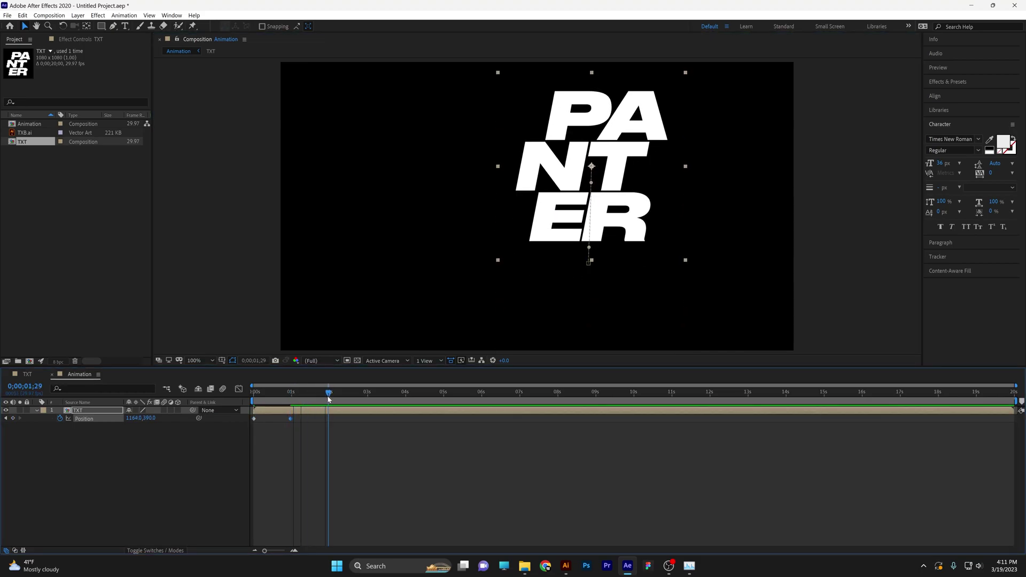
click(256, 419)
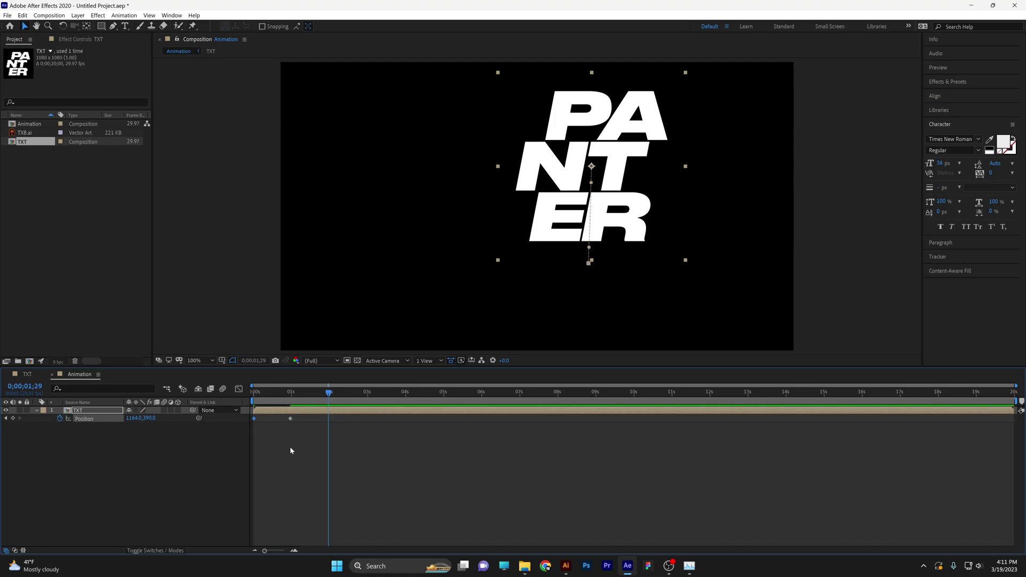
key(ctrl+v)
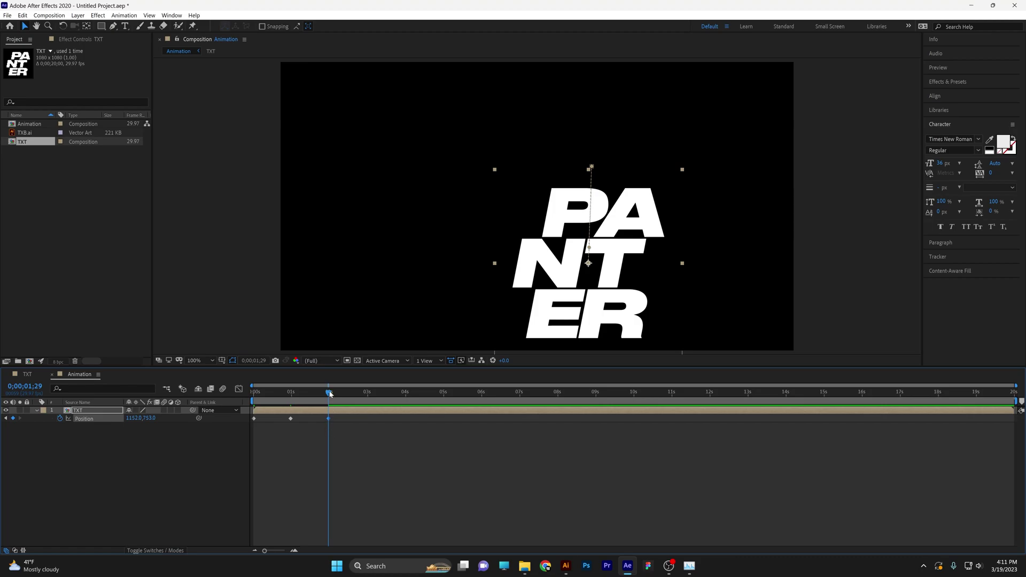
drag(330, 394, 303, 394)
drag(386, 444, 254, 423)
- Apply Easy Ease to all the Position keyframes
right_click(291, 419)
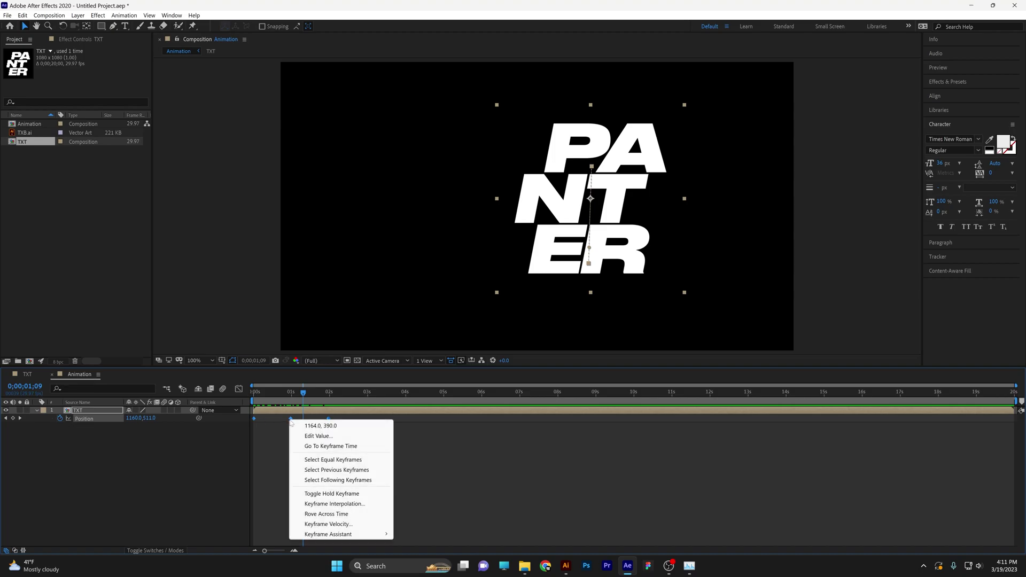
mouse_move(350, 536)
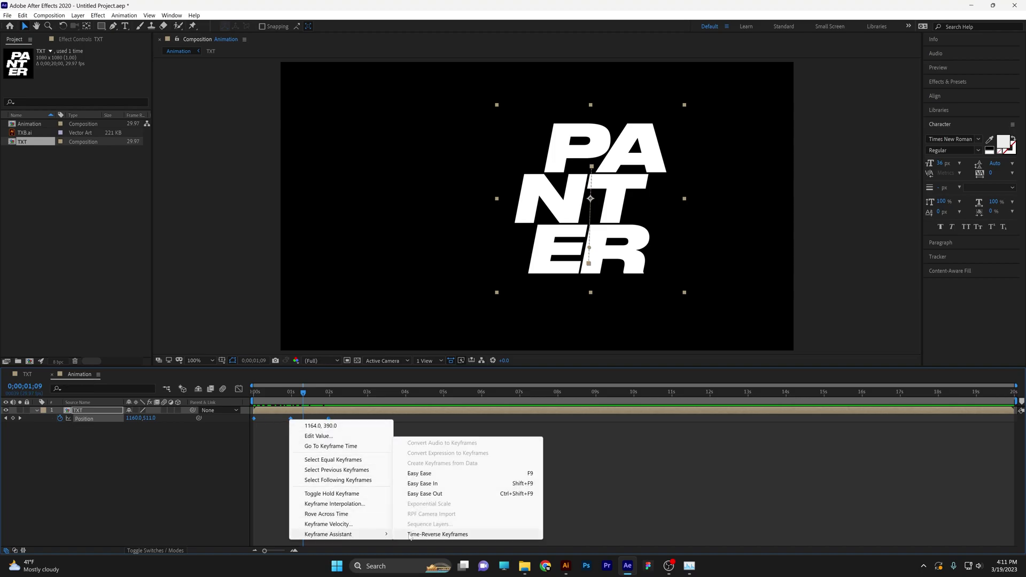
click(420, 474)
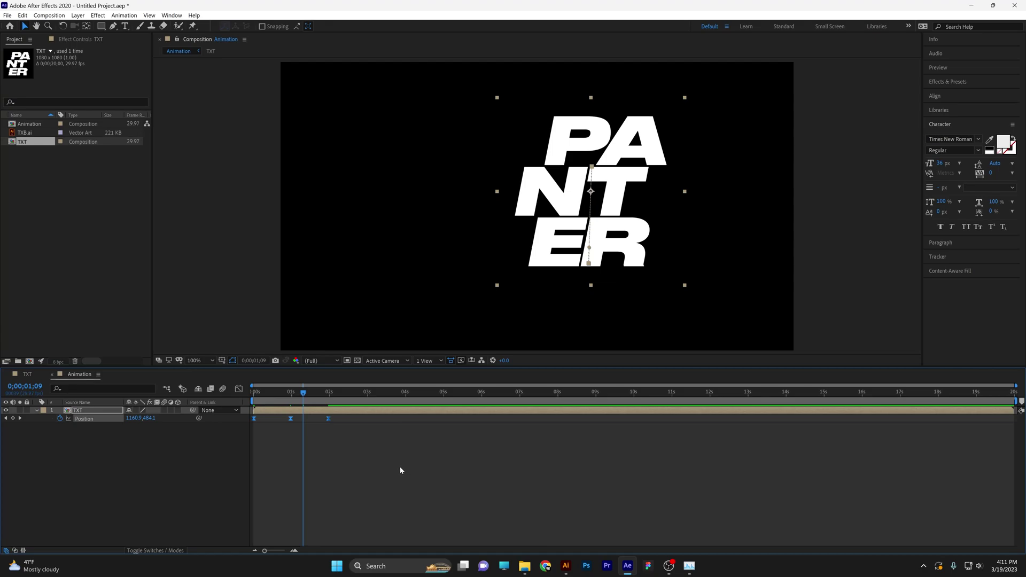
- In the Graph Editor, stretch the first and last keyframes' ease handles for a sharper speed peak
click(239, 390)
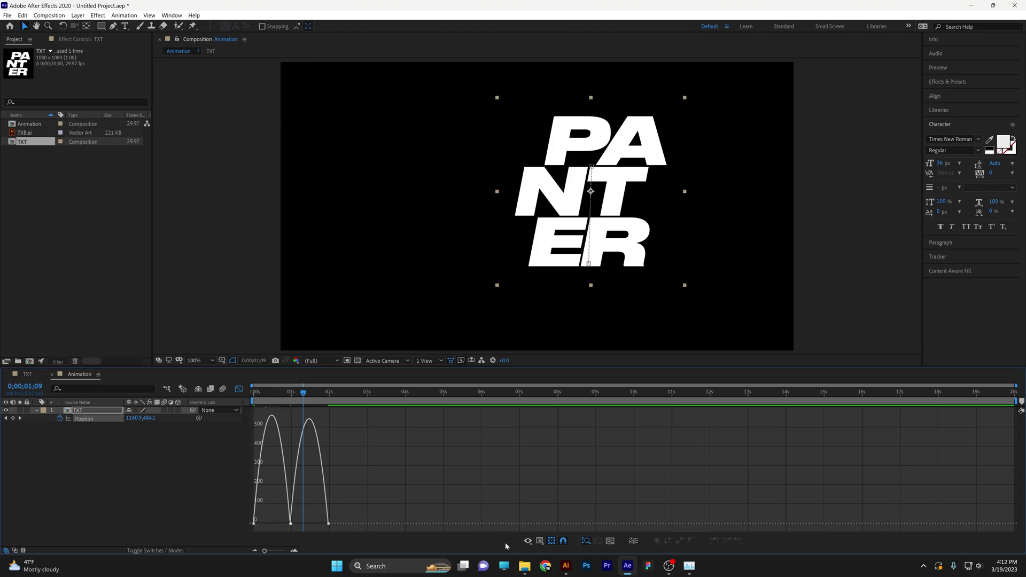
click(529, 541)
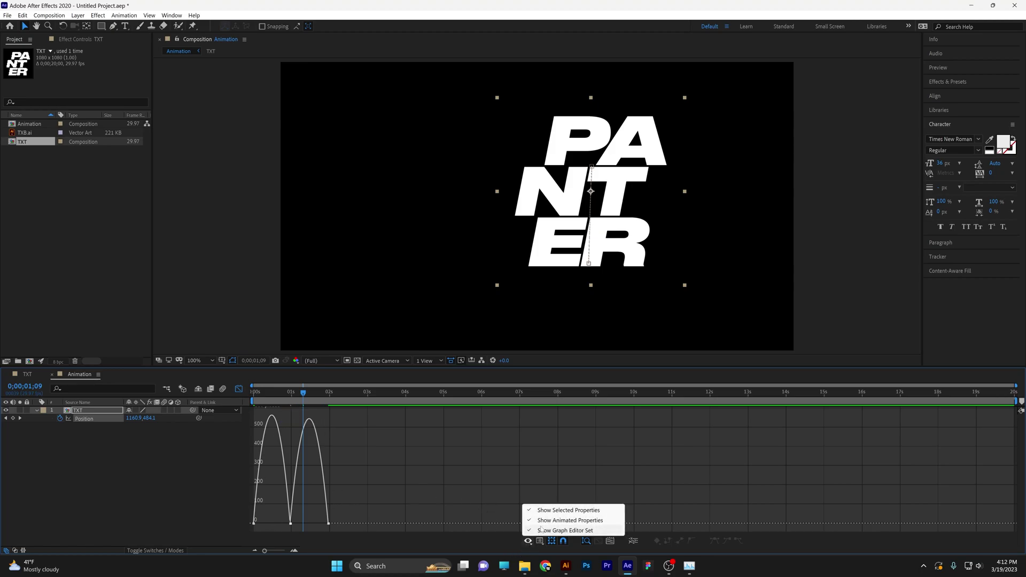
click(345, 481)
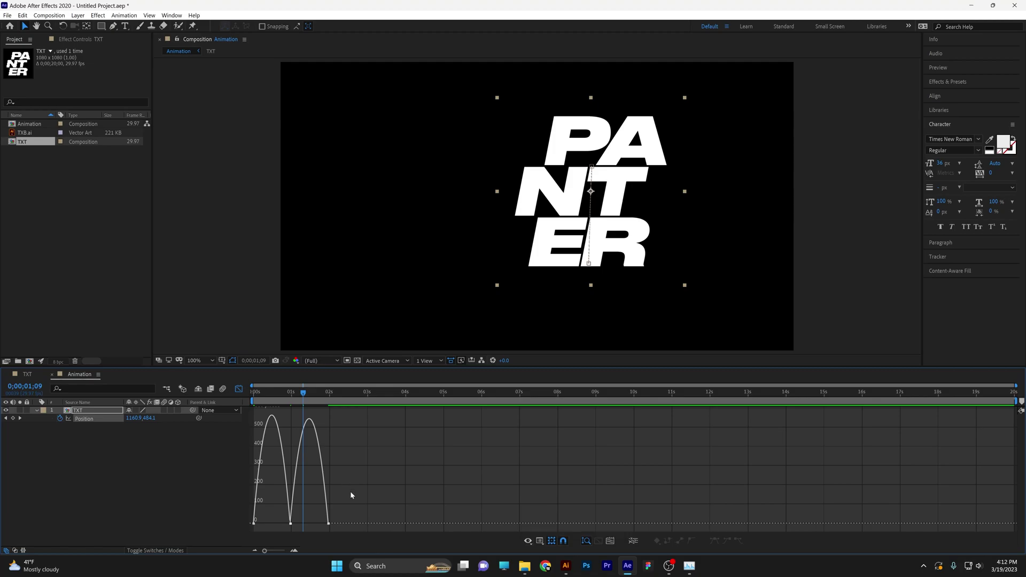
scroll(351, 498, up, 5)
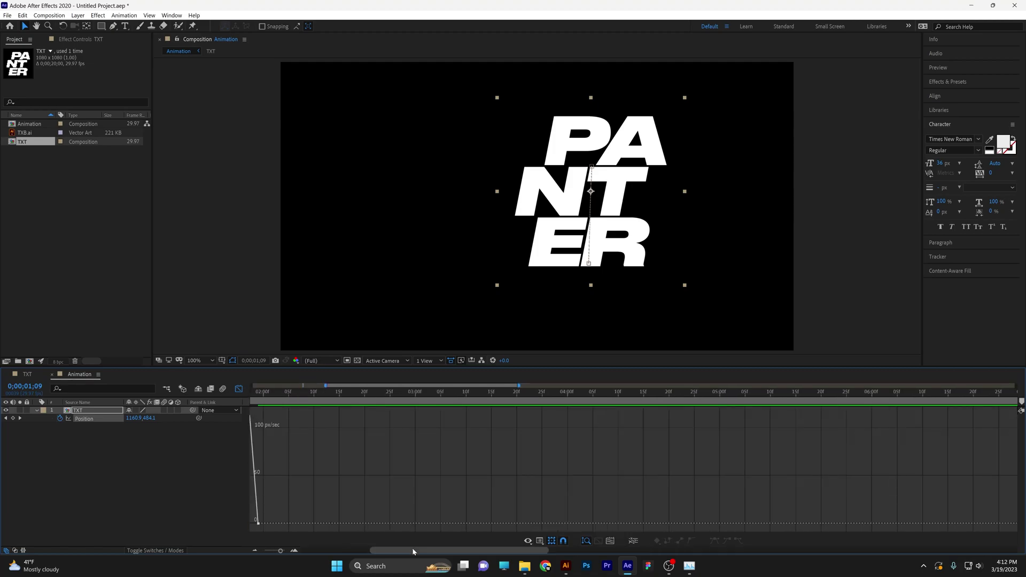
drag(413, 552, 319, 544)
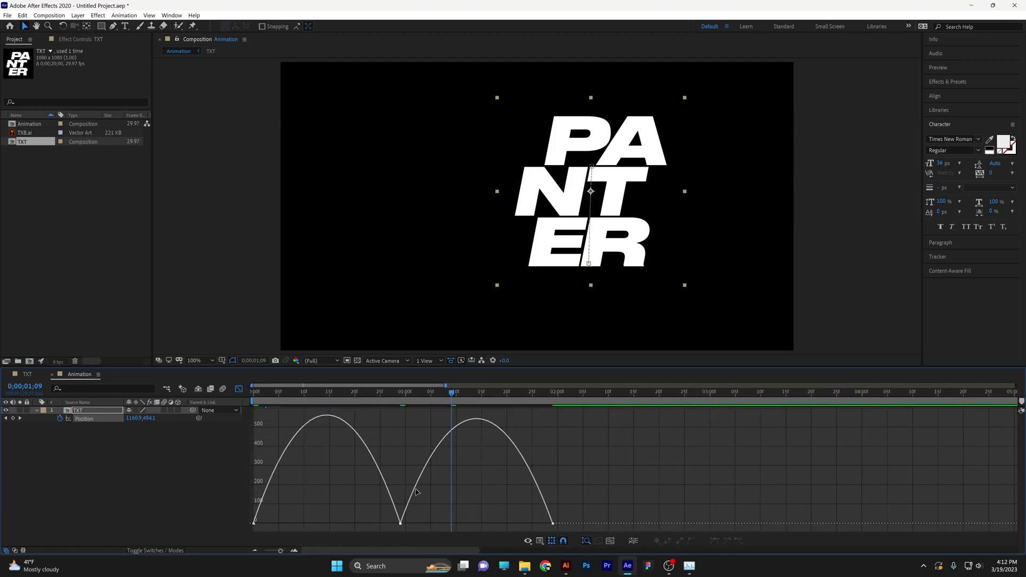
scroll(417, 492, up, 3)
drag(387, 550, 323, 550)
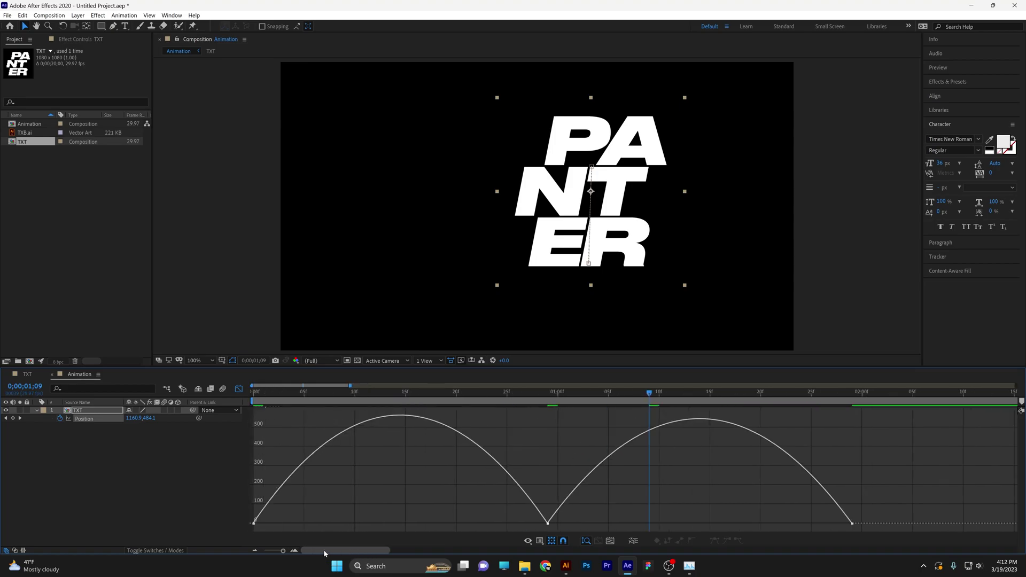
click(255, 524)
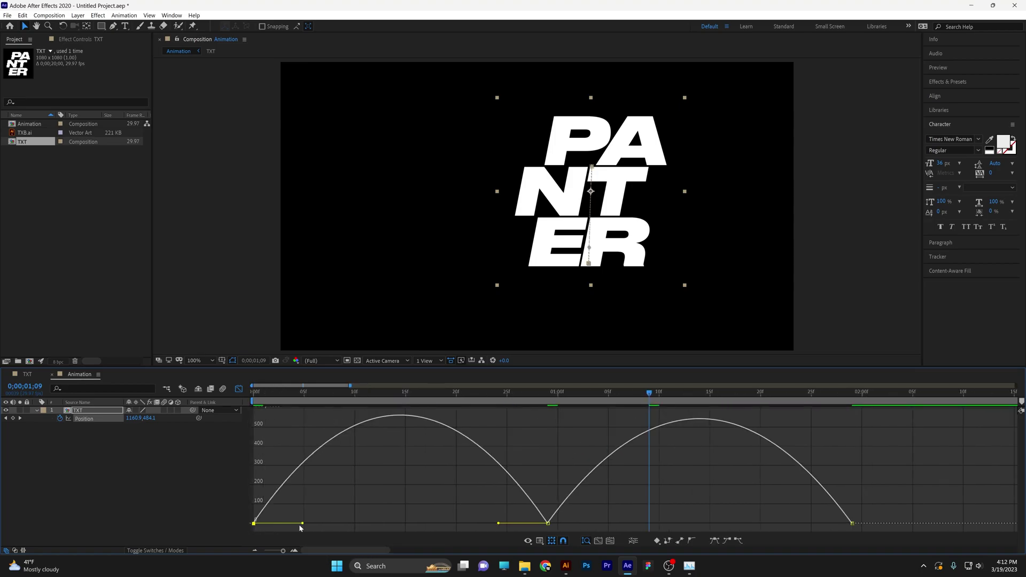
drag(302, 525, 401, 525)
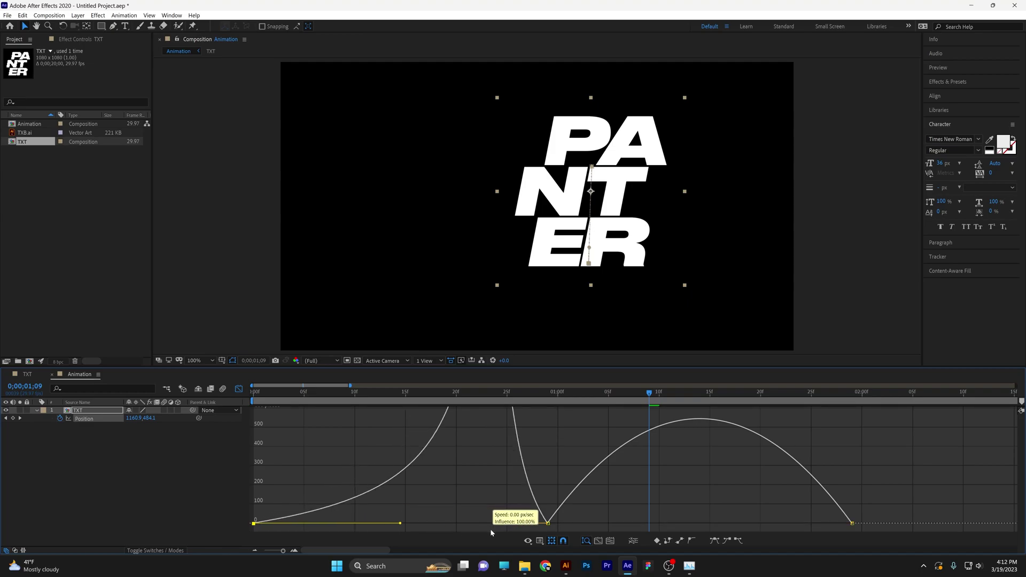
click(852, 524)
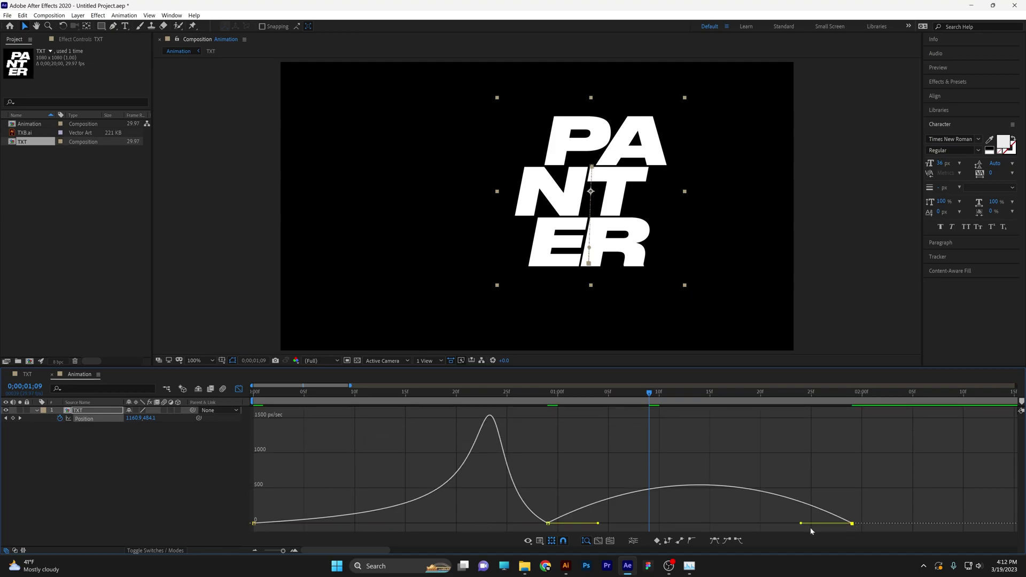
drag(802, 525, 699, 524)
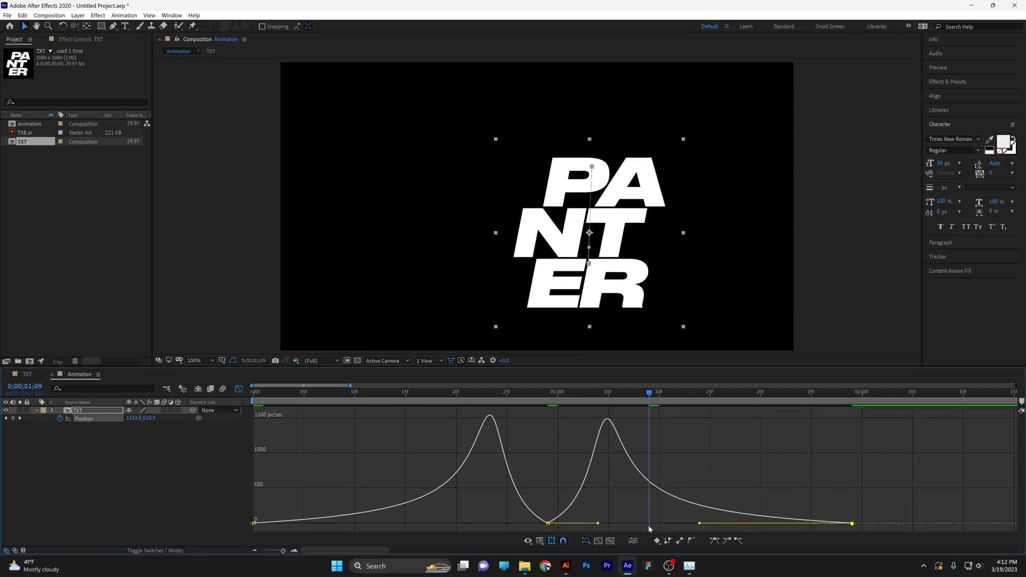
- Return to the layer bar view and preview the bouncing animation
key(shift+F3)
key(minus)
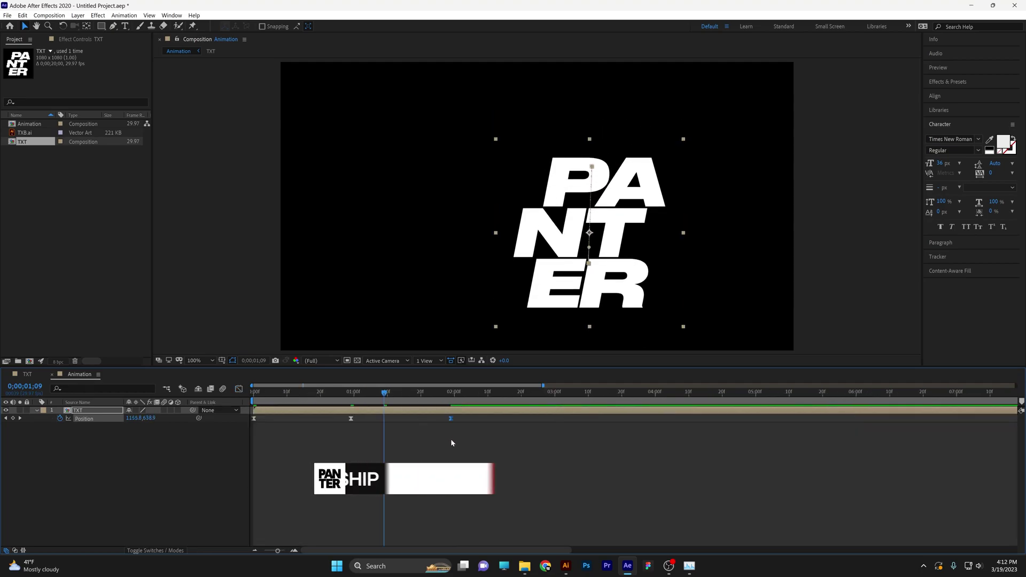
key(space)
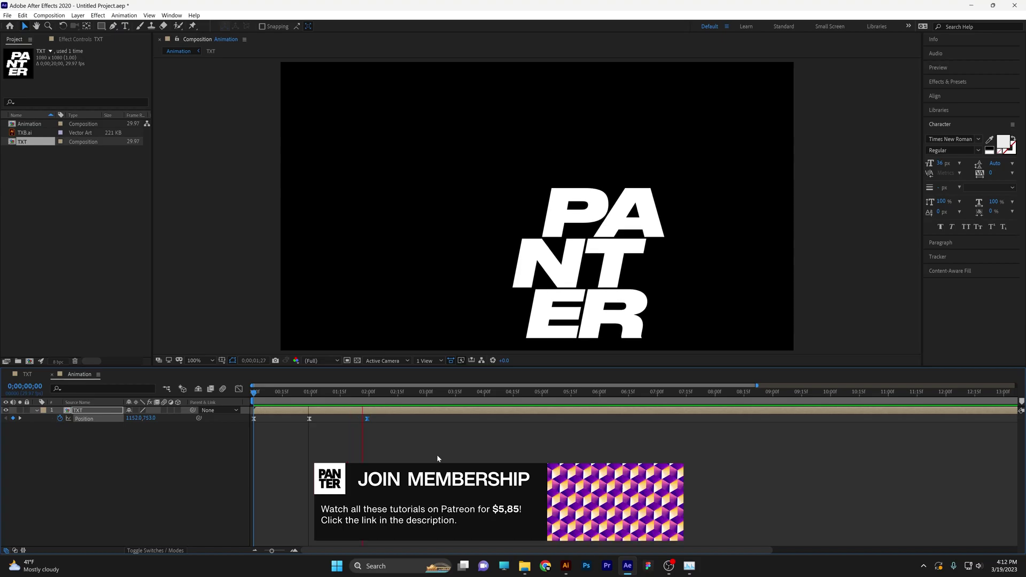
- Stop the preview and duplicate the TXT layer into four copies
drag(177, 457, 48, 405)
key(equal)
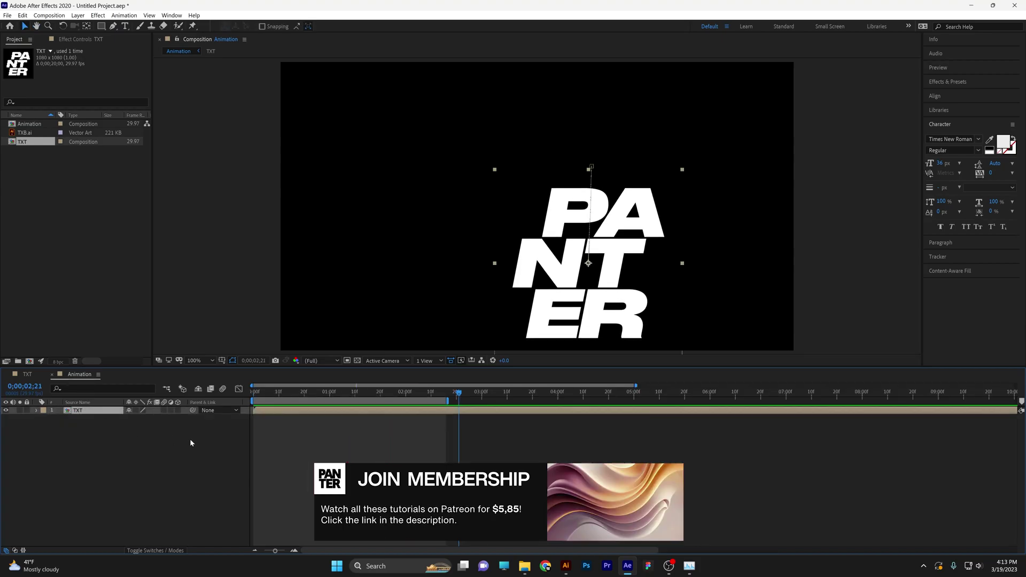
key(ctrl+d)
key(ctrl+d)
key(ctrl+d)
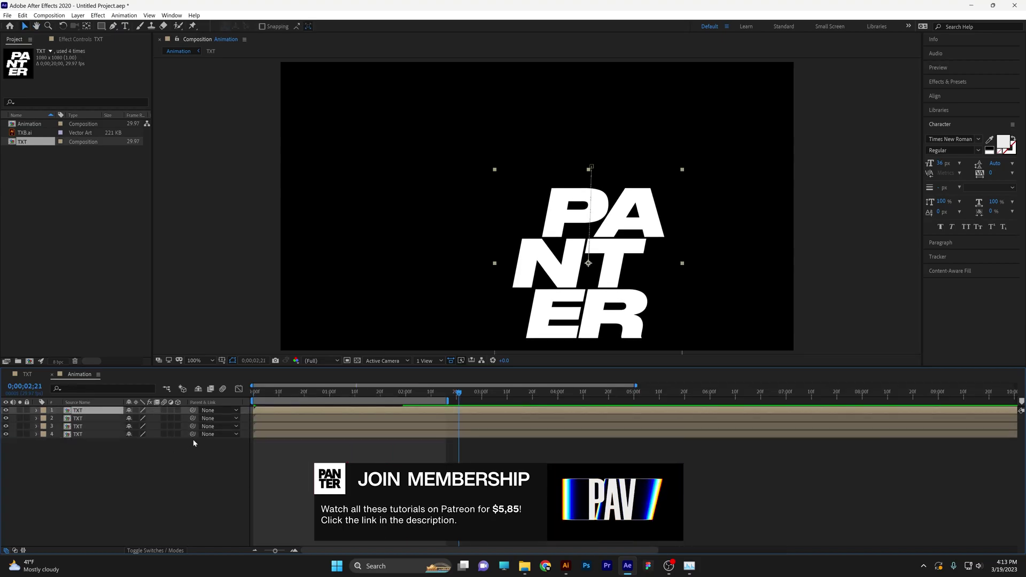
drag(80, 454, 59, 404)
click(856, 89)
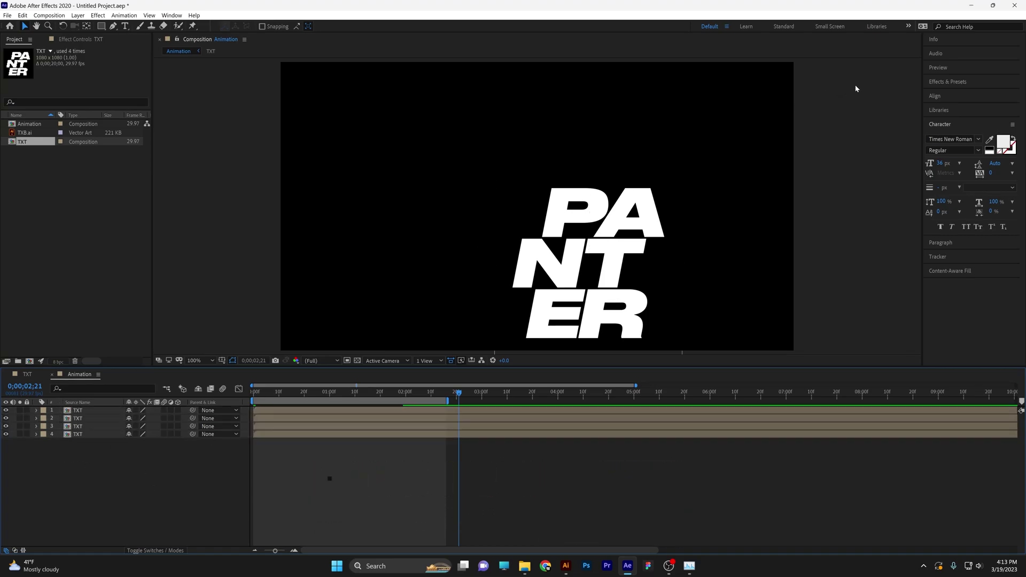
- Find the Tint effect and apply it to layers 3 and 4
click(954, 83)
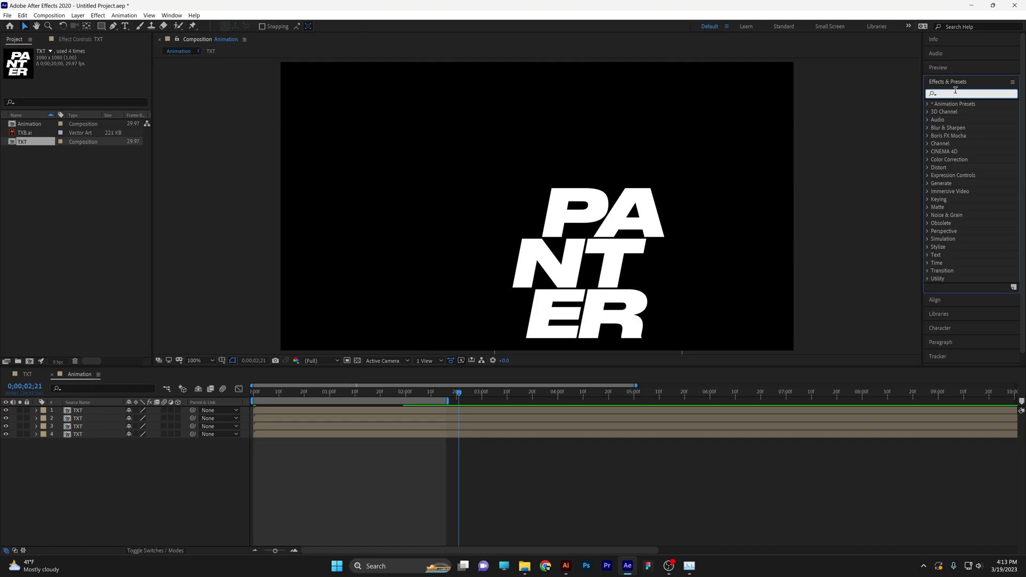
text(tint)
drag(962, 135, 80, 419)
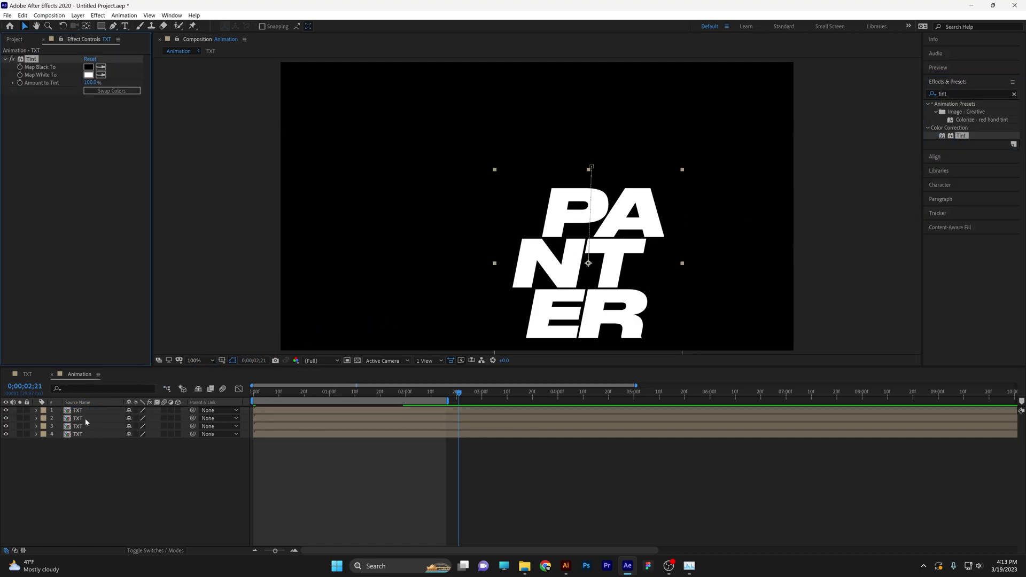
drag(328, 289, 86, 426)
drag(961, 137, 81, 434)
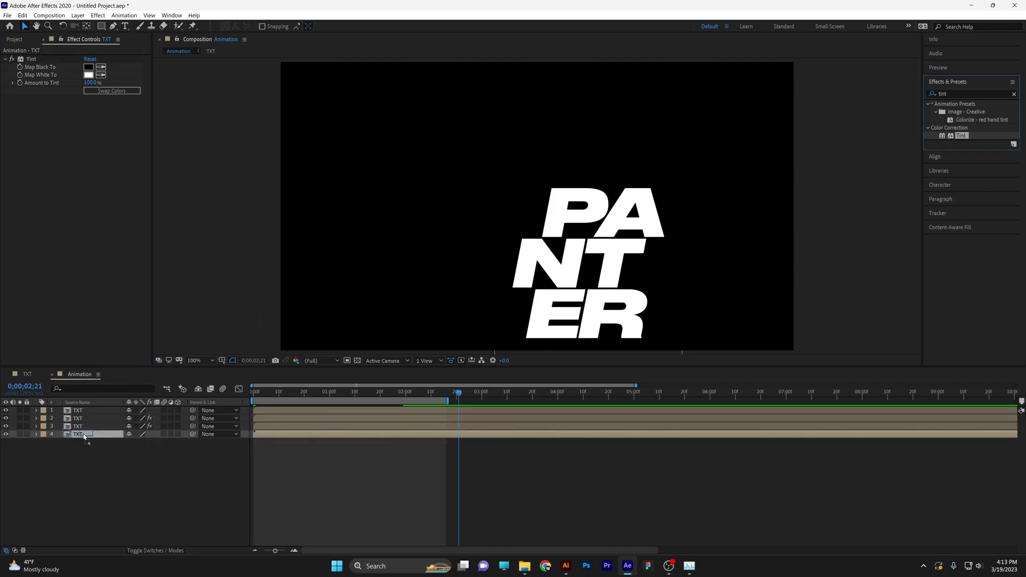
- Hide layer 1 and set layer 2's Tint Map White To colour to yellow
click(6, 410)
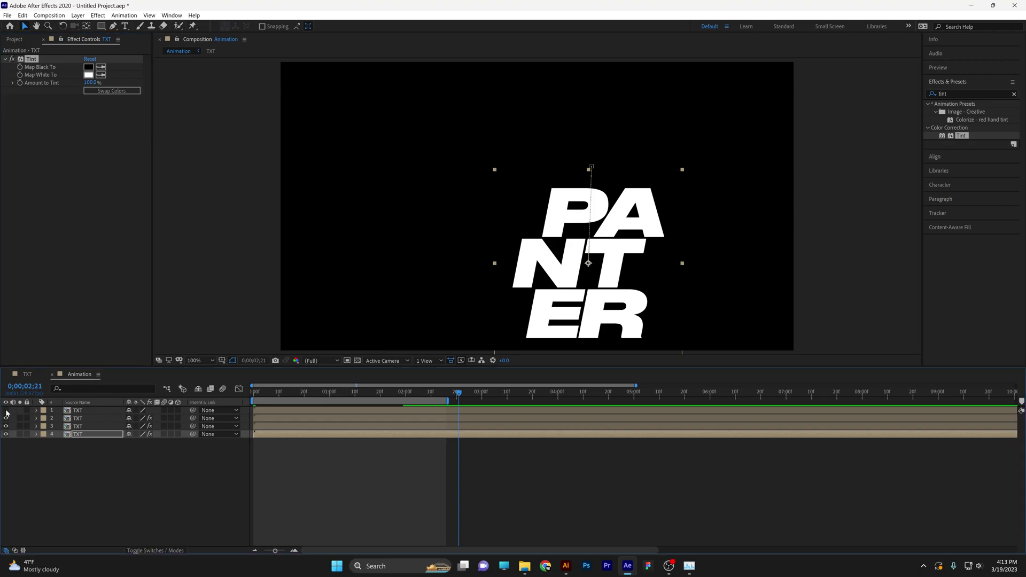
click(80, 419)
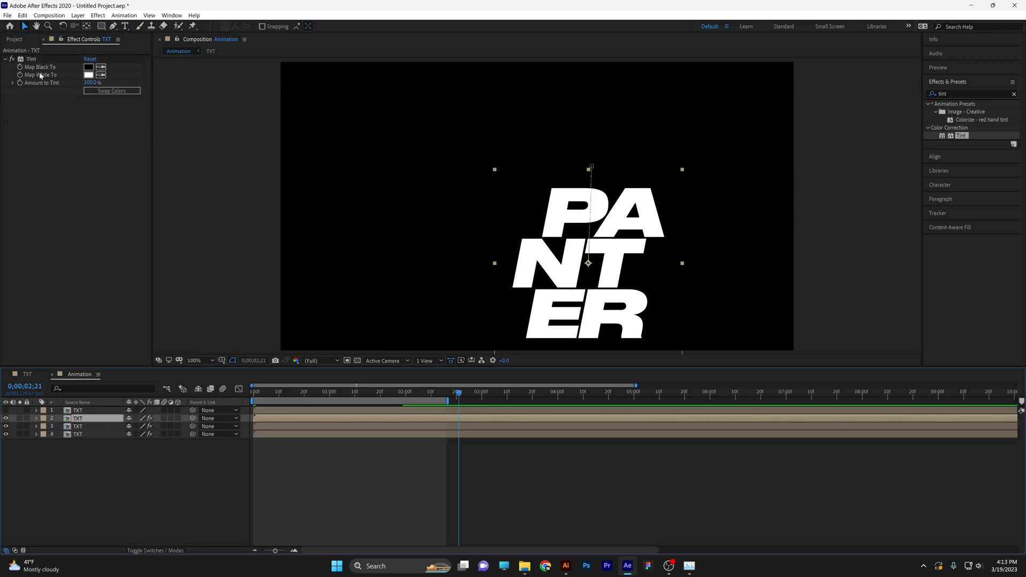
click(89, 75)
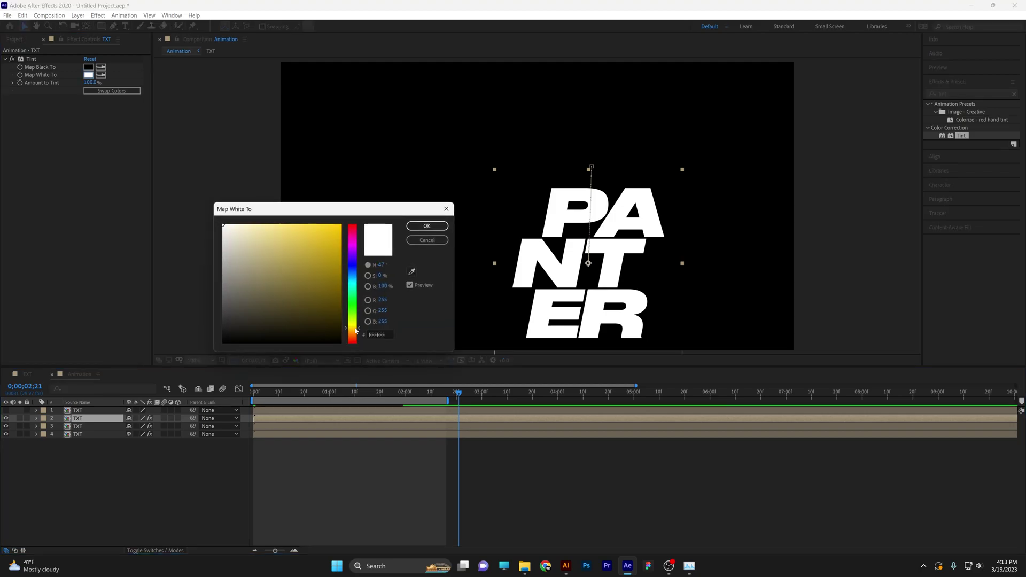
click(323, 247)
key(Return)
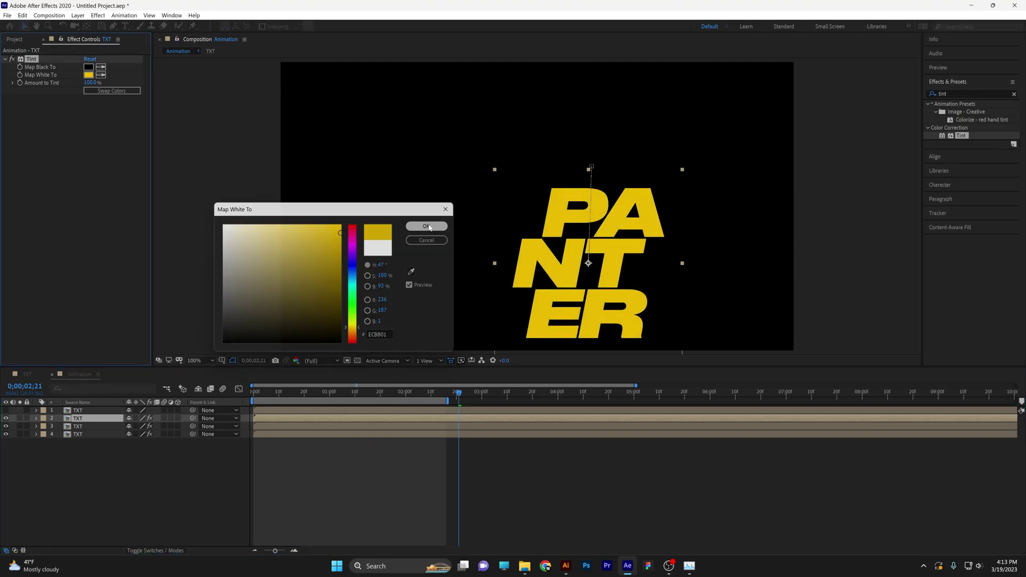
- Hide layer 2 and tint layer 3 purple
click(6, 419)
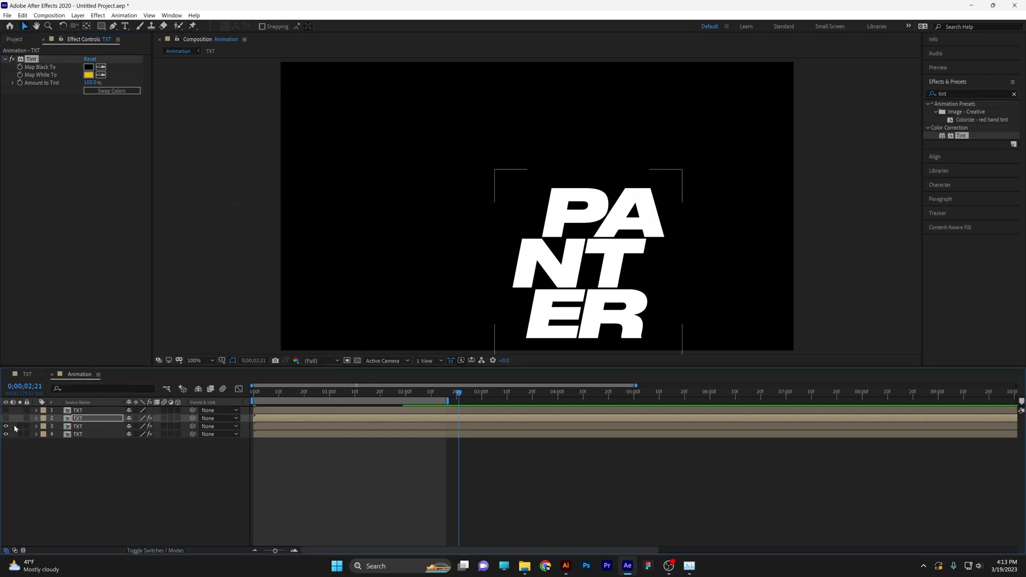
click(78, 427)
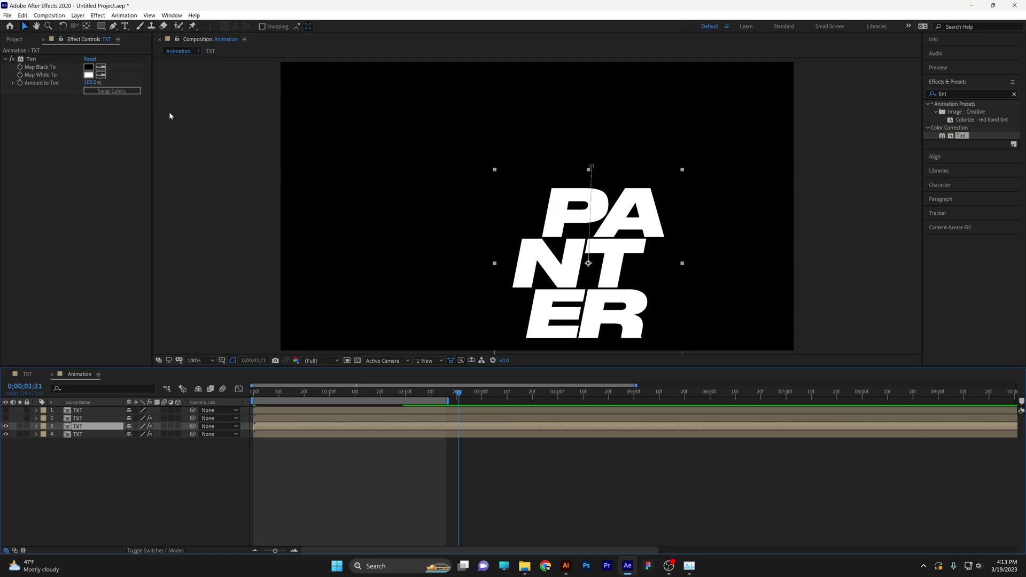
click(94, 78)
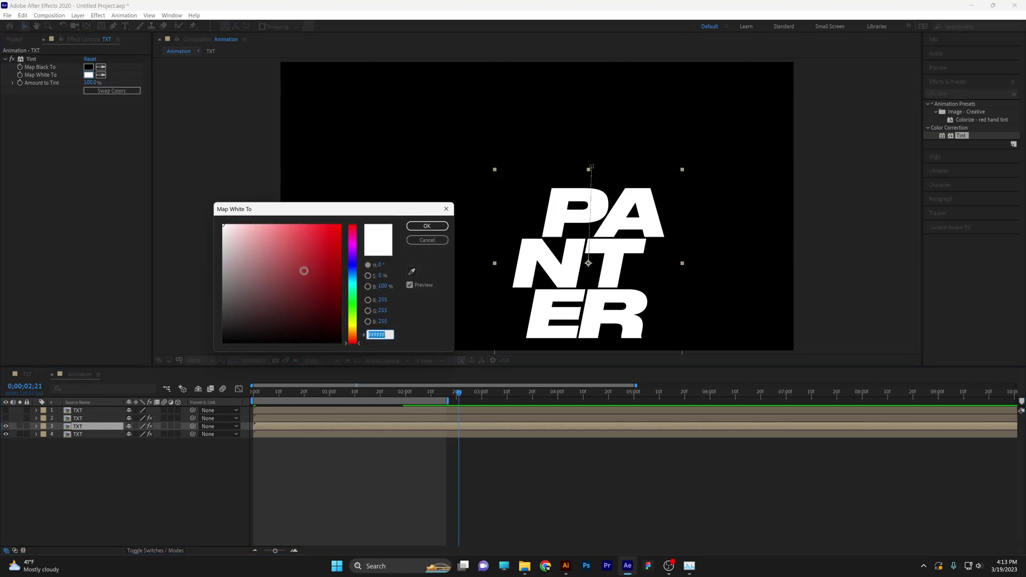
key(ctrl+v)
click(427, 226)
- Hide layer 3, tint layer 4 blue, then make all layers visible and select all four
click(5, 426)
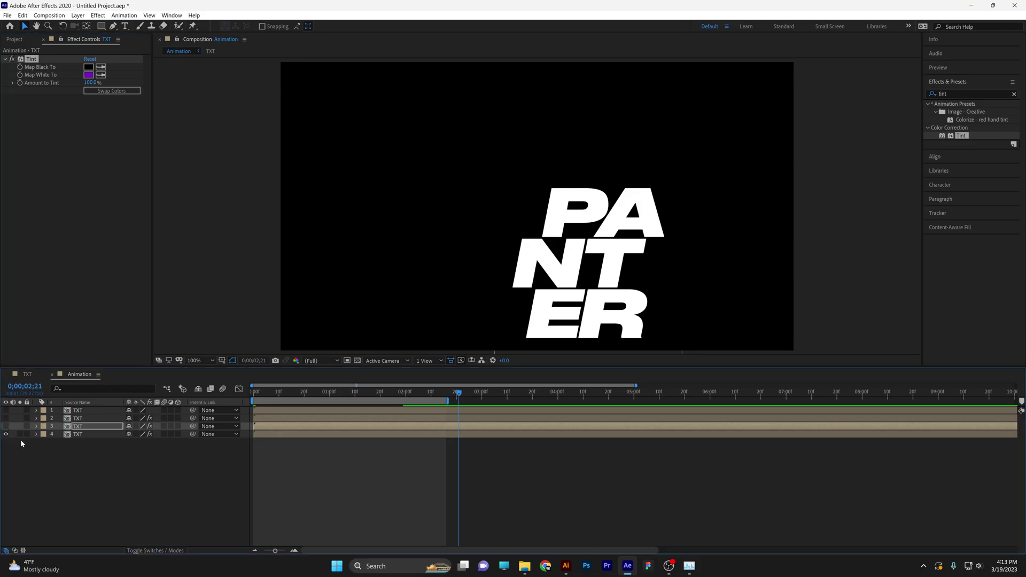
click(85, 434)
click(89, 75)
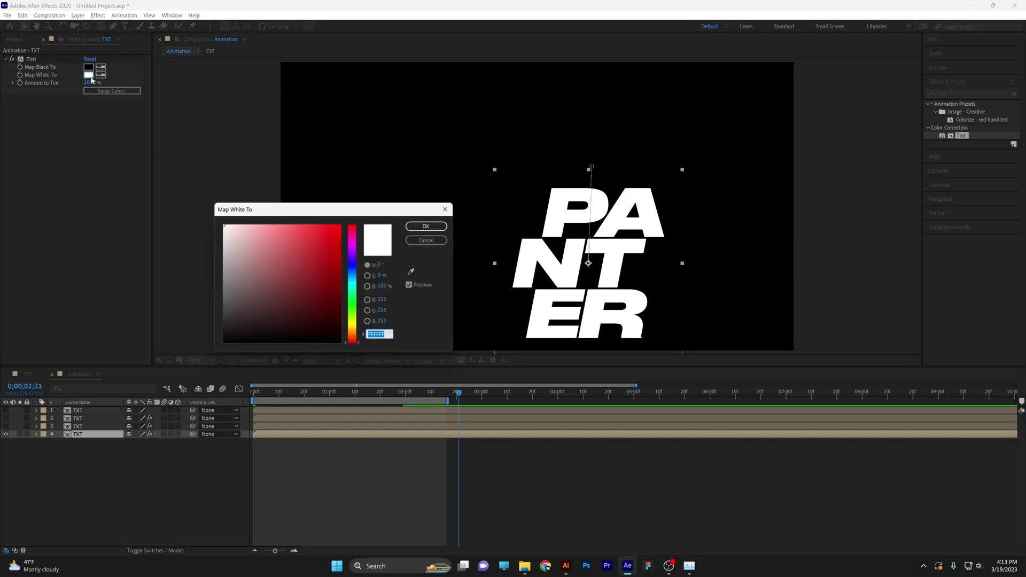
key(ctrl+v)
click(427, 226)
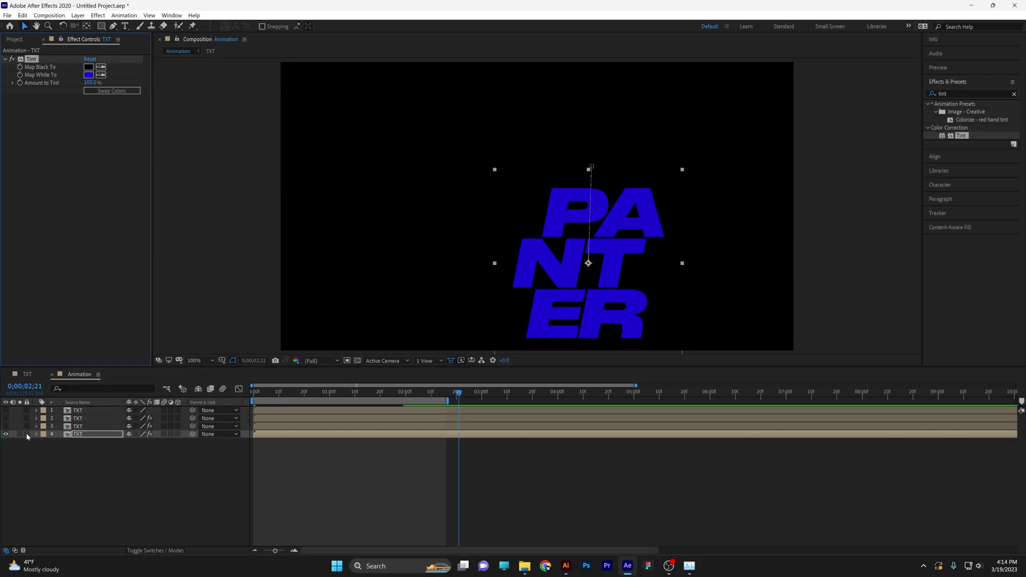
drag(6, 426, 6, 410)
drag(171, 485, 46, 376)
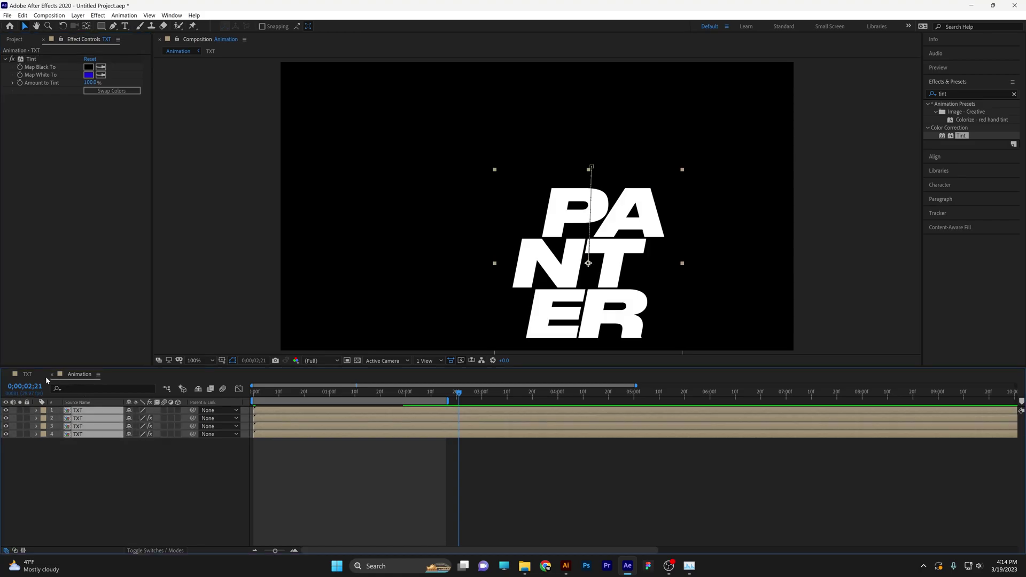
- At the first frame, nudge layers 2–4 left 20 px, placing the yellow copy at x 1132
key(p)
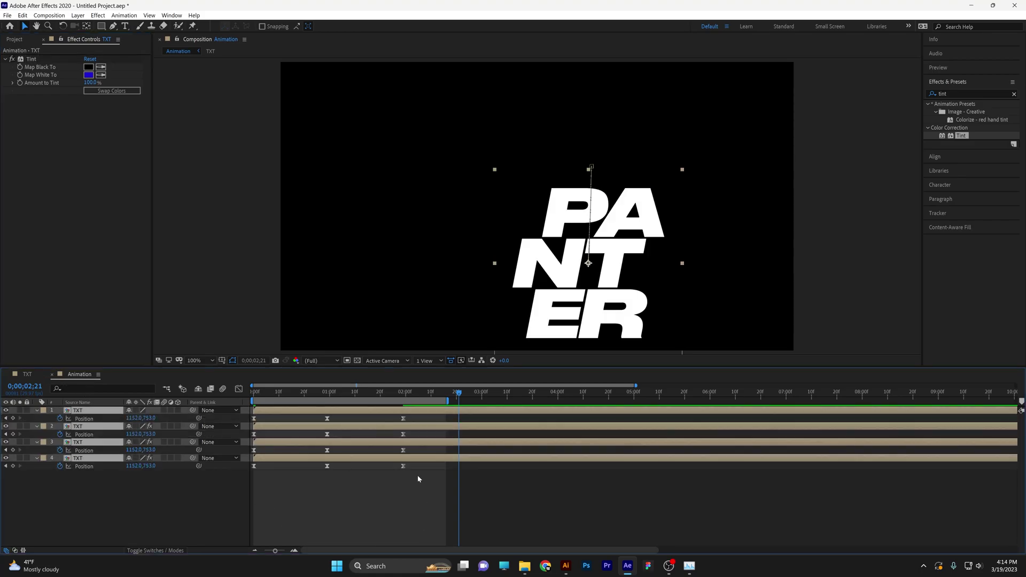
click(385, 493)
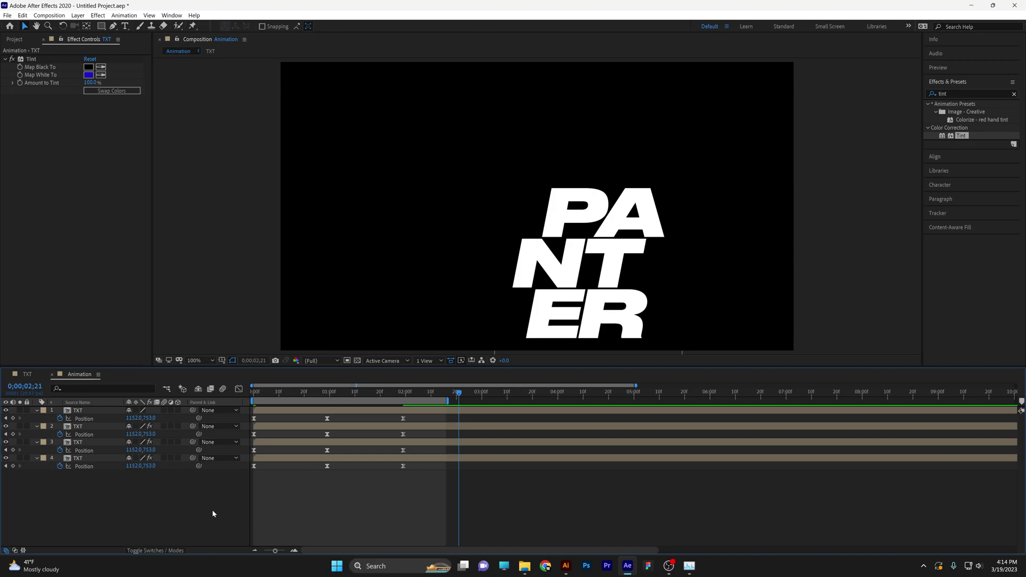
drag(213, 511, 85, 425)
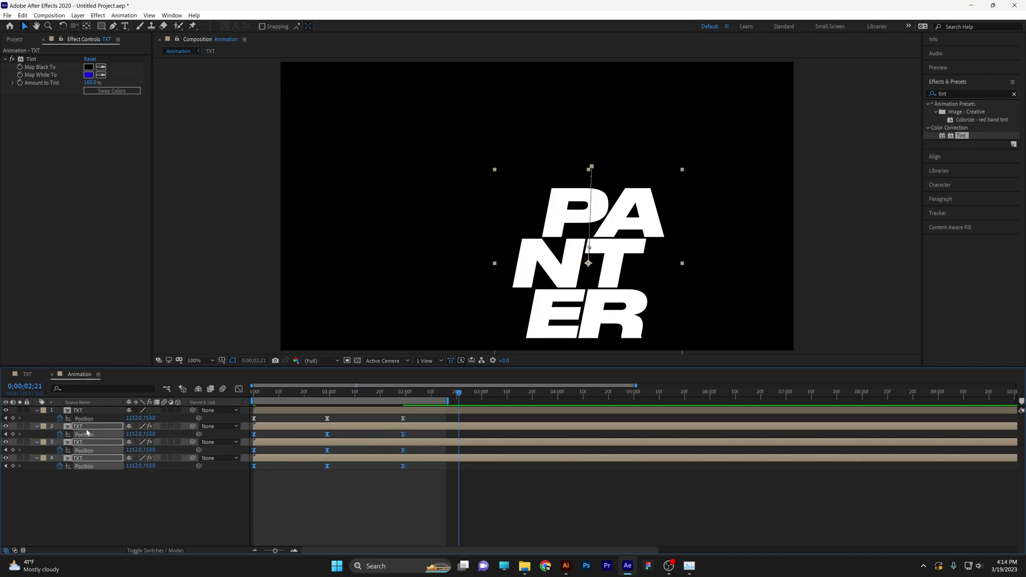
click(337, 394)
drag(320, 394, 246, 389)
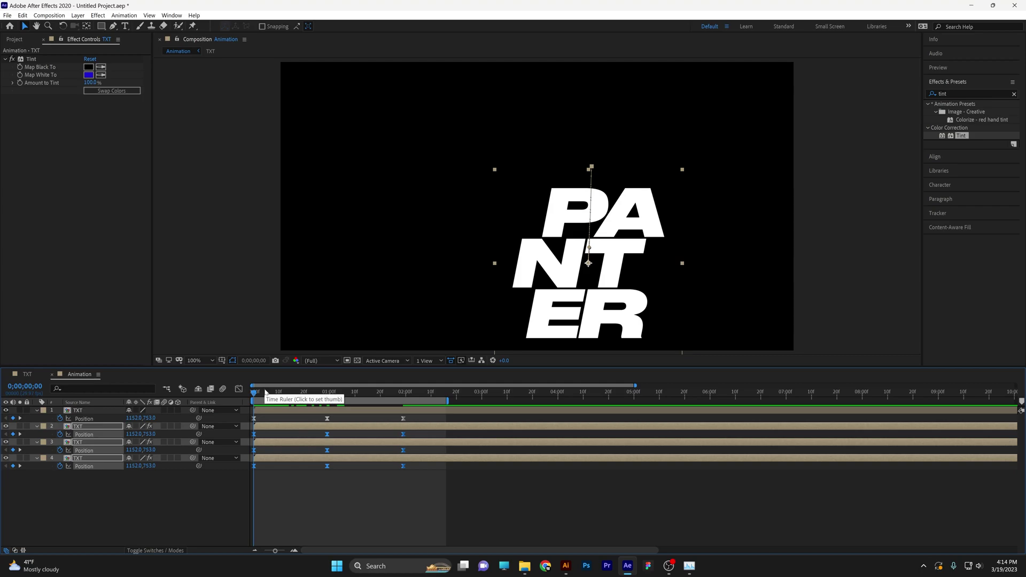
key(shift+Left)
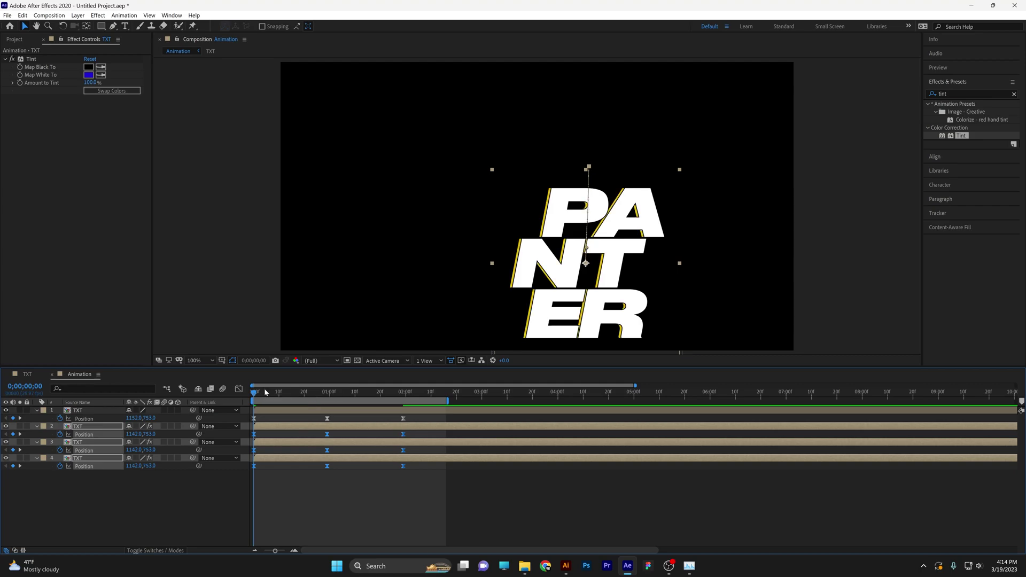
key(shift+Left)
- Shift layers 3 and 4 further left, and layer 4 furthest, to x 1112 and 1092
click(163, 502)
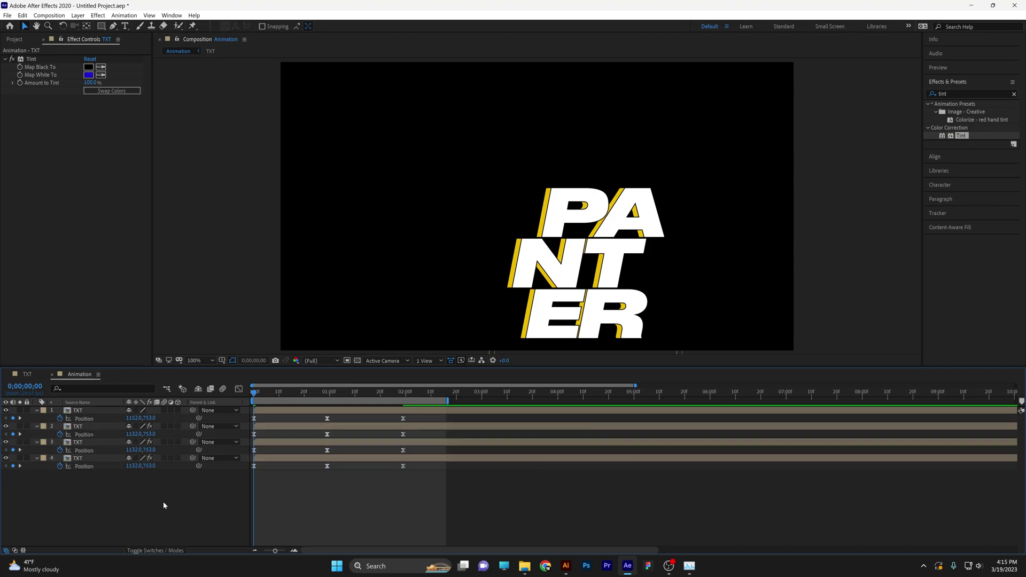
drag(171, 503, 83, 446)
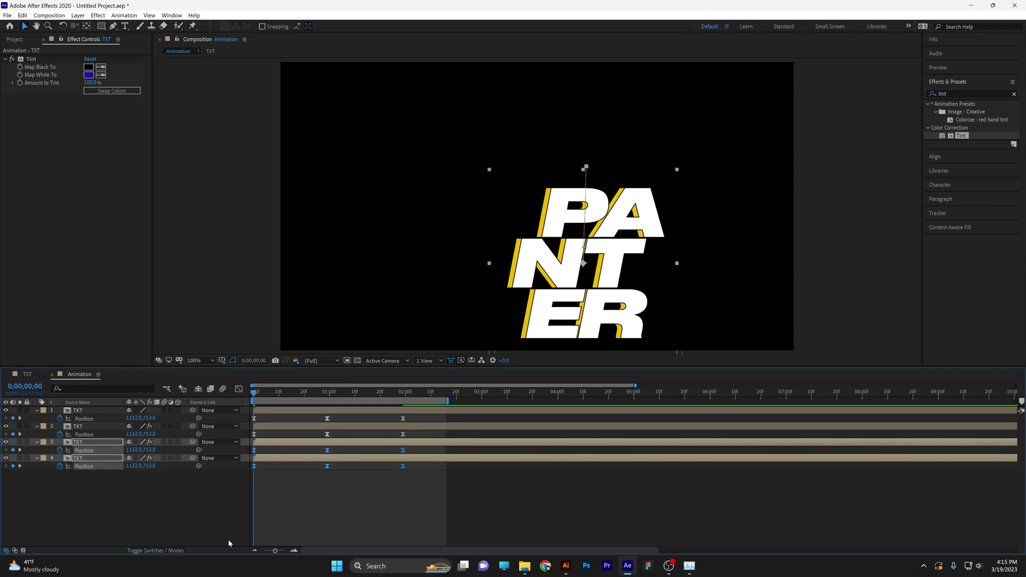
key(shift+Left)
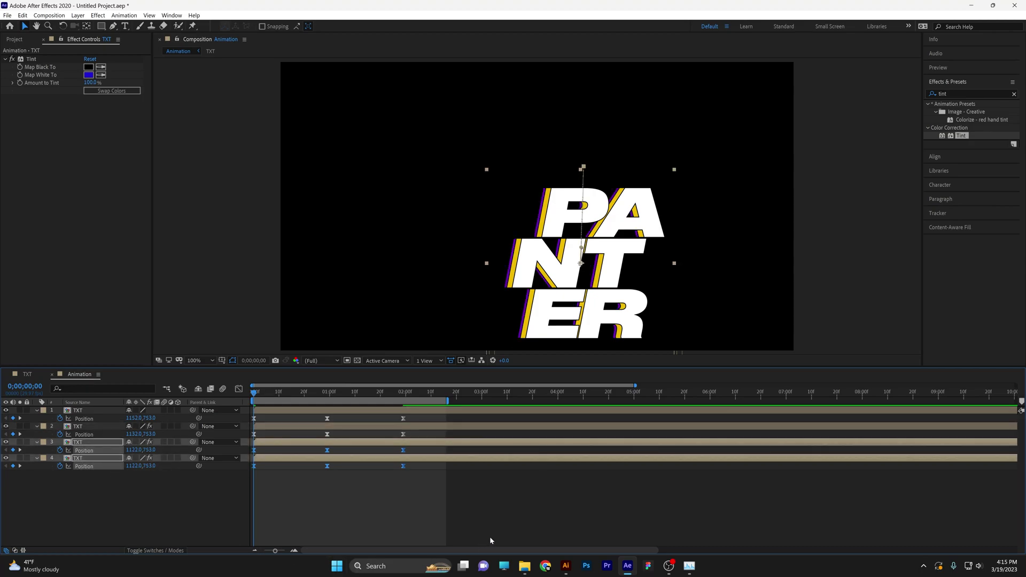
key(shift+Left)
drag(162, 506, 89, 465)
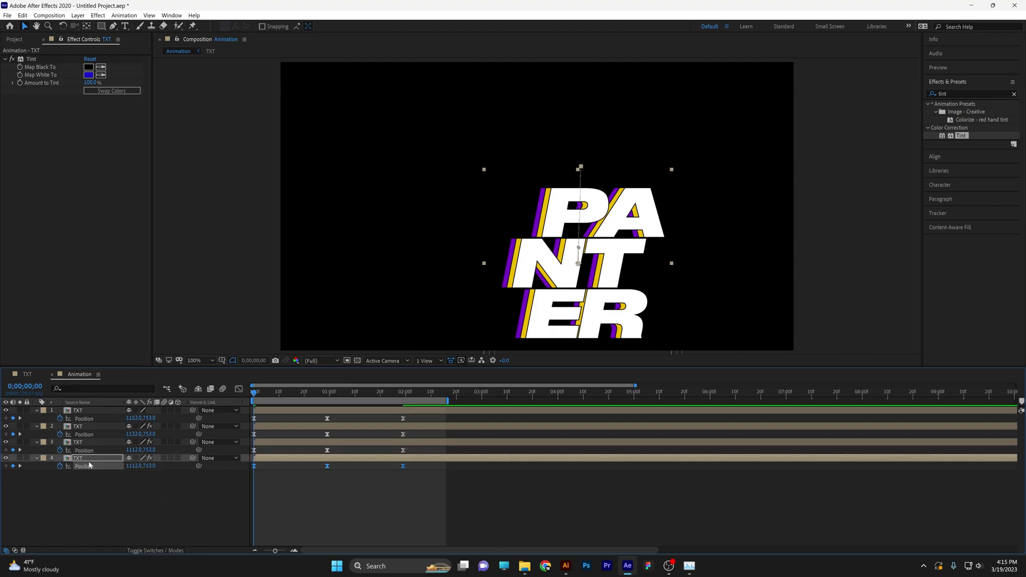
key(shift+Left)
key(shift+Left)
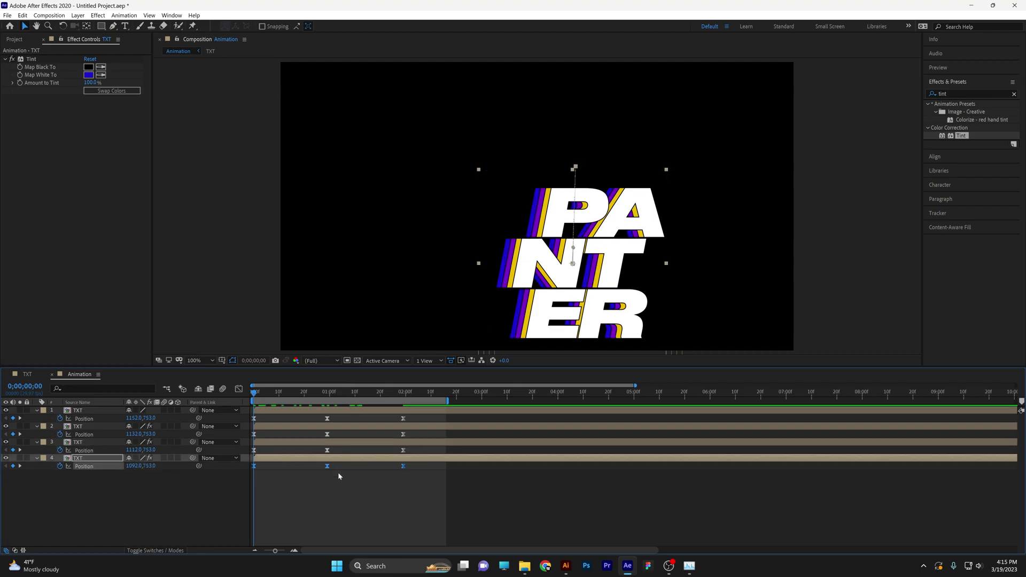
- Zoom the timeline and move layer 2's Position keyframes to start at frame 3
scroll(335, 479, up, 2)
scroll(336, 479, up, 2)
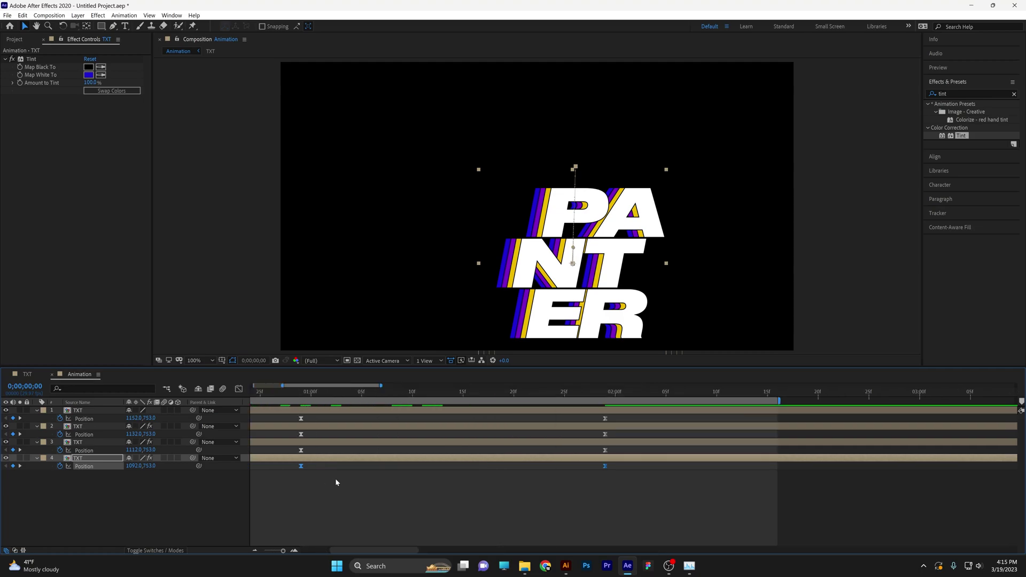
scroll(362, 543, up, 2)
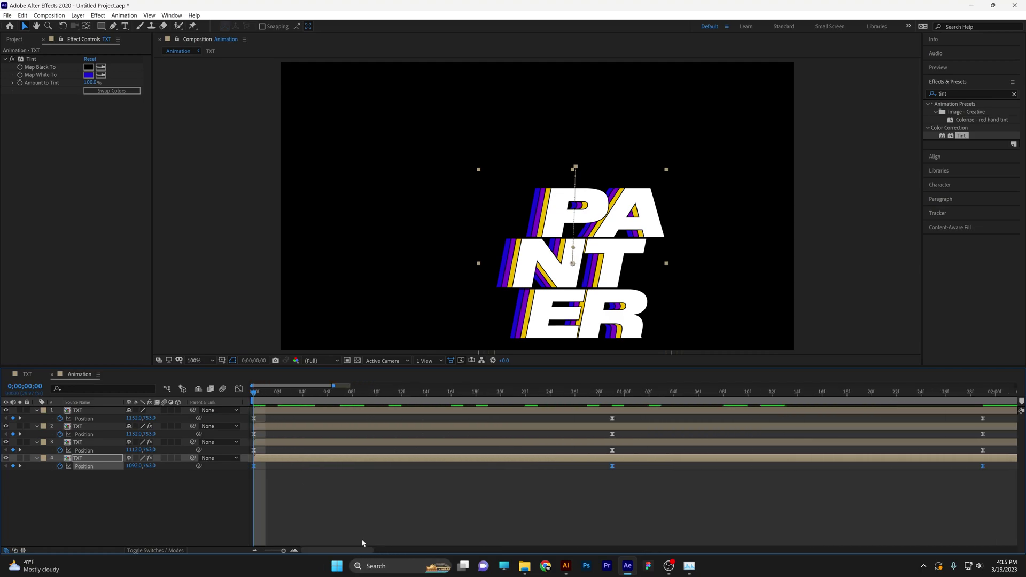
click(377, 507)
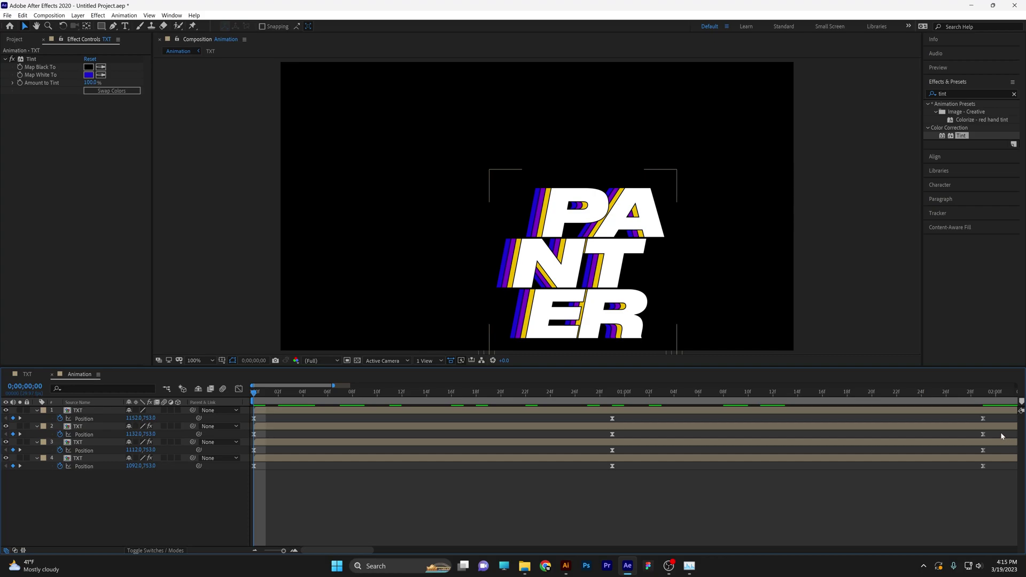
drag(1002, 436, 246, 436)
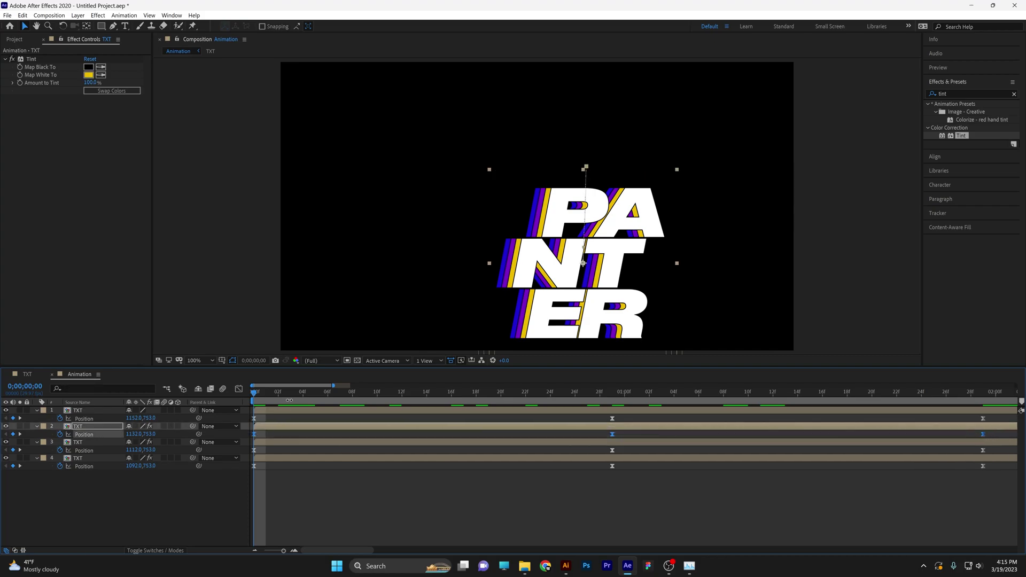
click(292, 396)
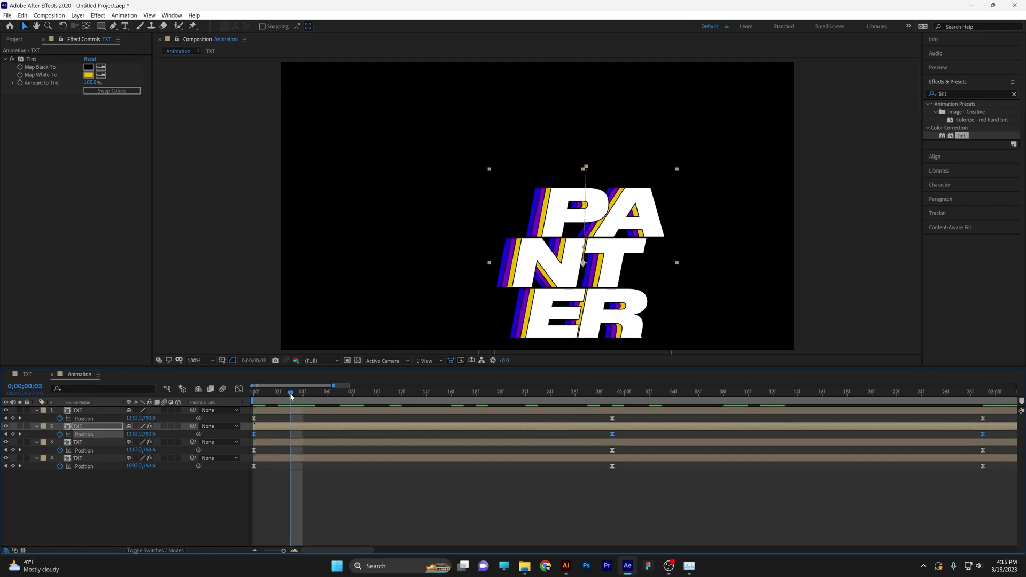
drag(254, 434, 292, 435)
- Delay layer 3's keyframes to frame 6 and layer 4's to frame 9, then preview the echo
click(328, 396)
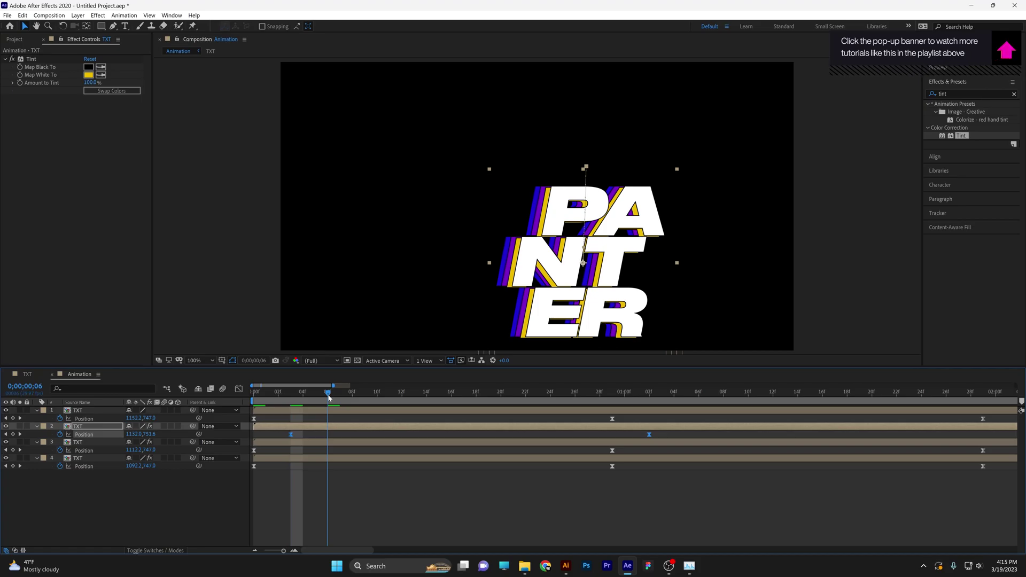
click(85, 452)
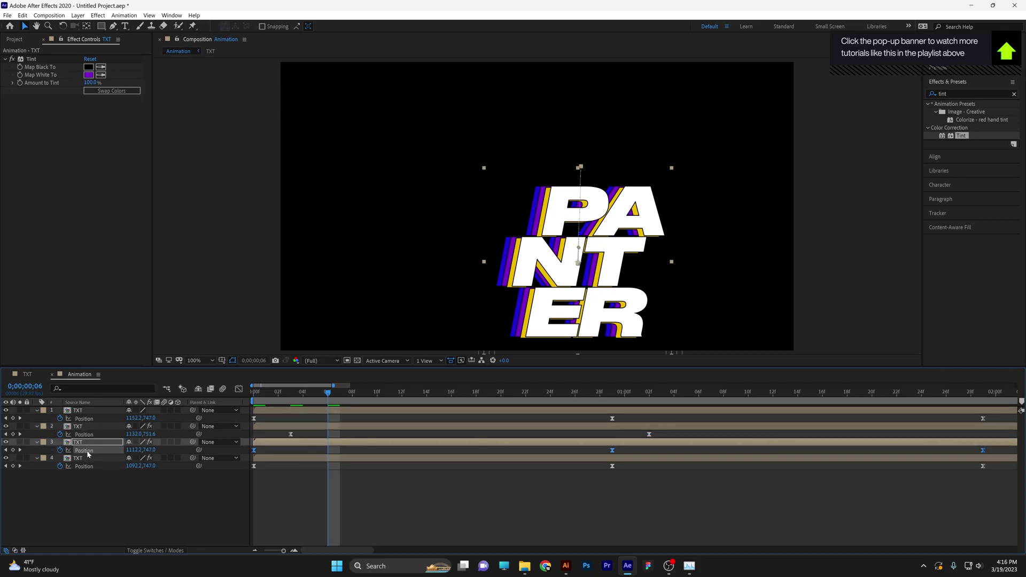
drag(264, 453, 330, 455)
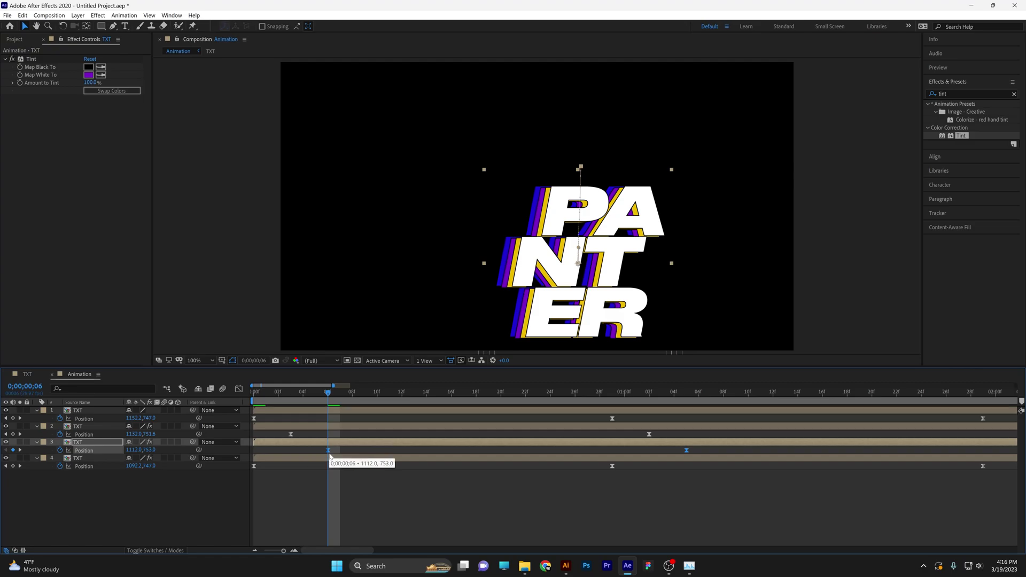
click(364, 396)
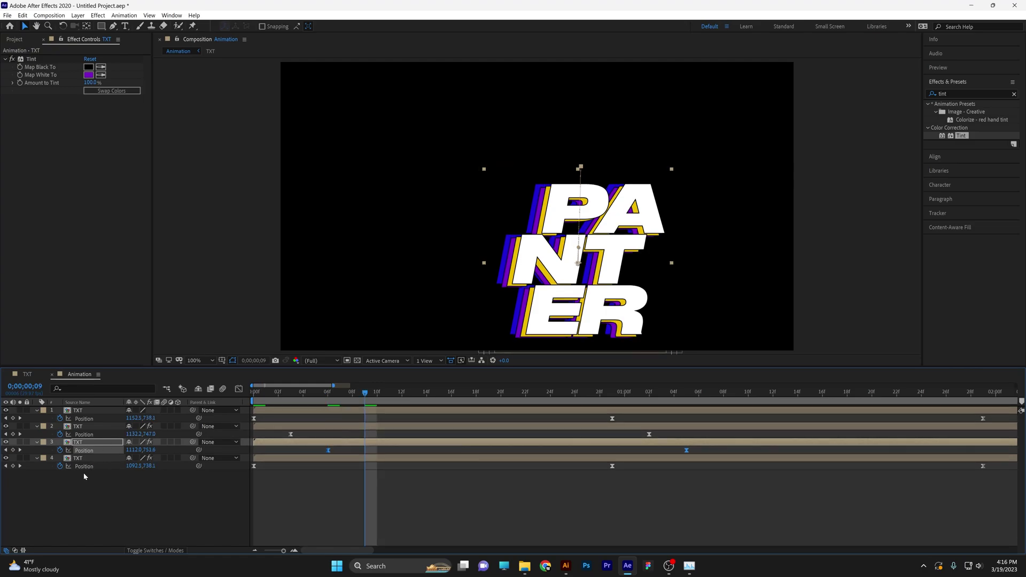
click(84, 466)
drag(254, 466, 366, 473)
key(semicolon)
key(space)
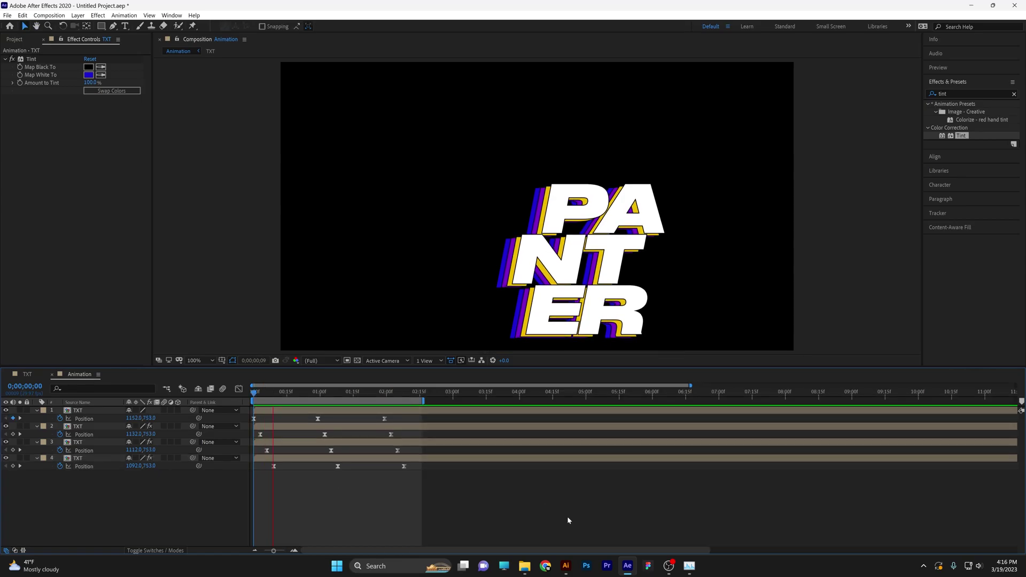